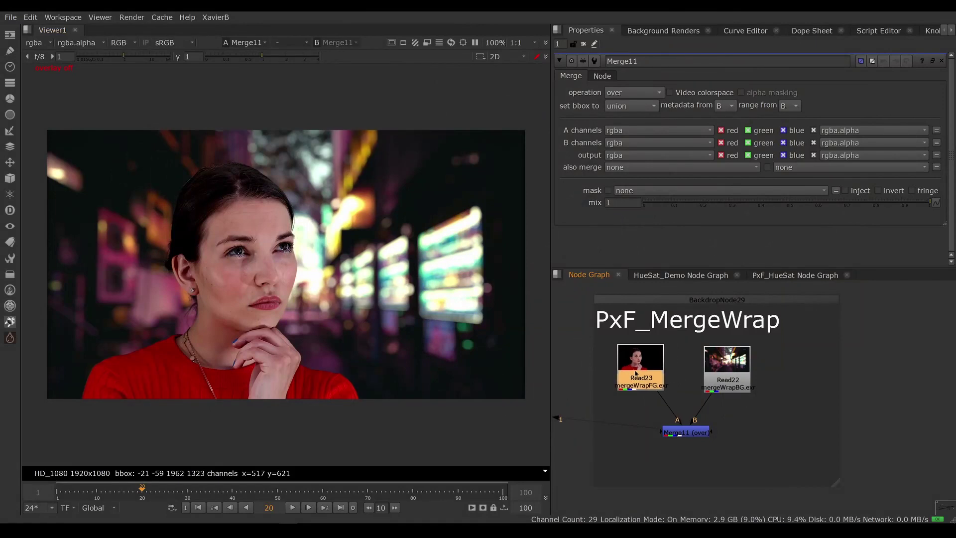
View the foreground plate and its alpha, then the background plate and the Merge11 composite.
{"action": "key", "text": "1"}
{"action": "key", "text": "a"}
{"action": "key", "text": "a"}
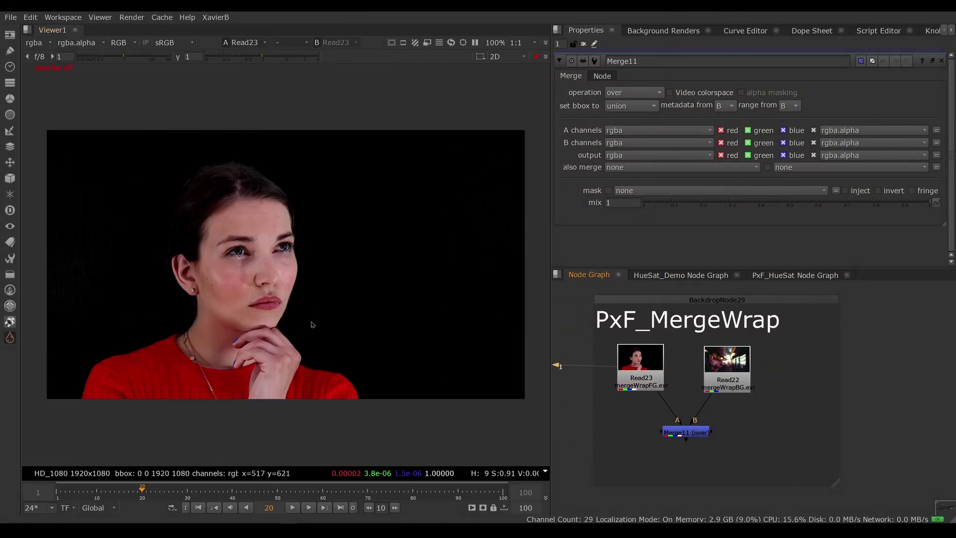
{"action": "left_click", "coordinate": [719, 373]}
{"action": "key", "text": "1"}
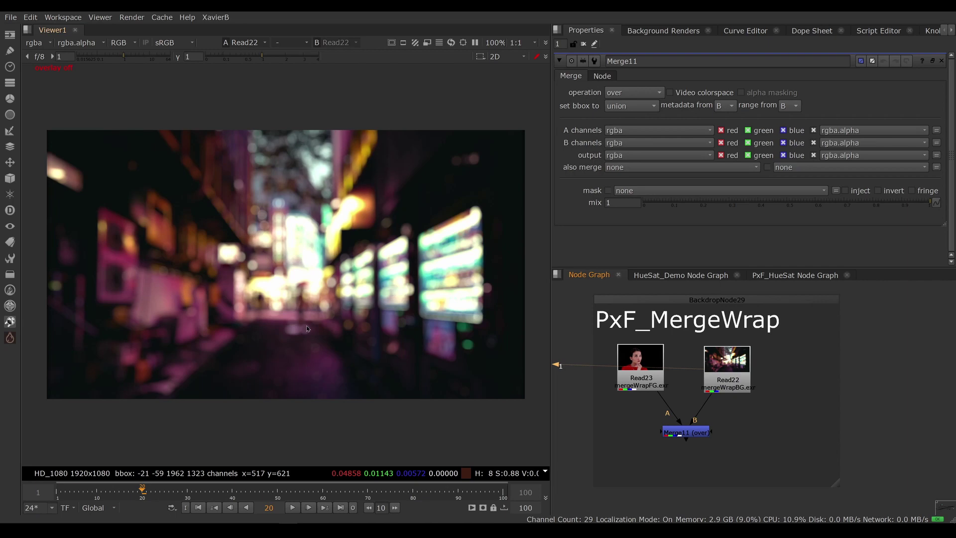
{"action": "left_click", "coordinate": [680, 433]}
{"action": "key", "text": "1"}
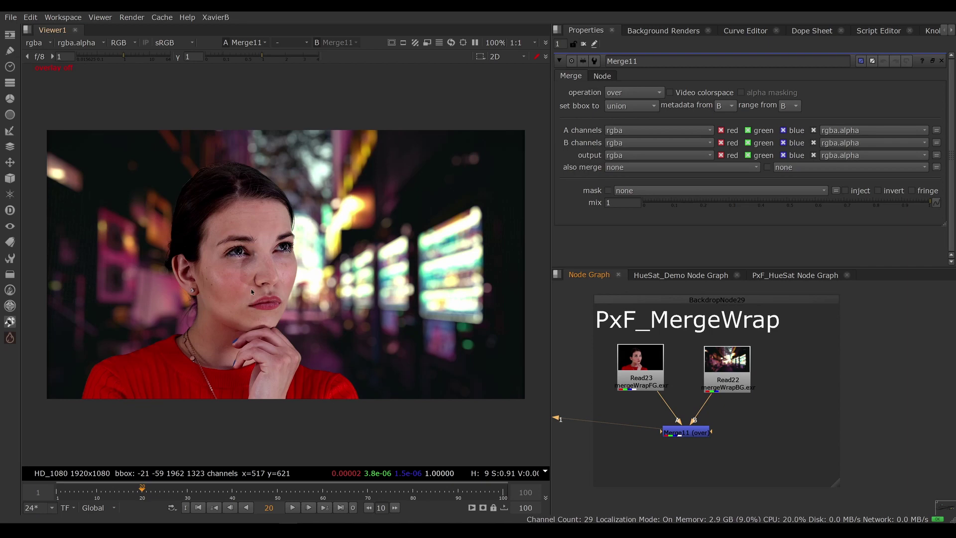
Sample pixel values on the woman's cheek, face and red sweater.
{"action": "scroll", "coordinate": [271, 302], "scroll_direction": "up", "scroll_amount": 4}
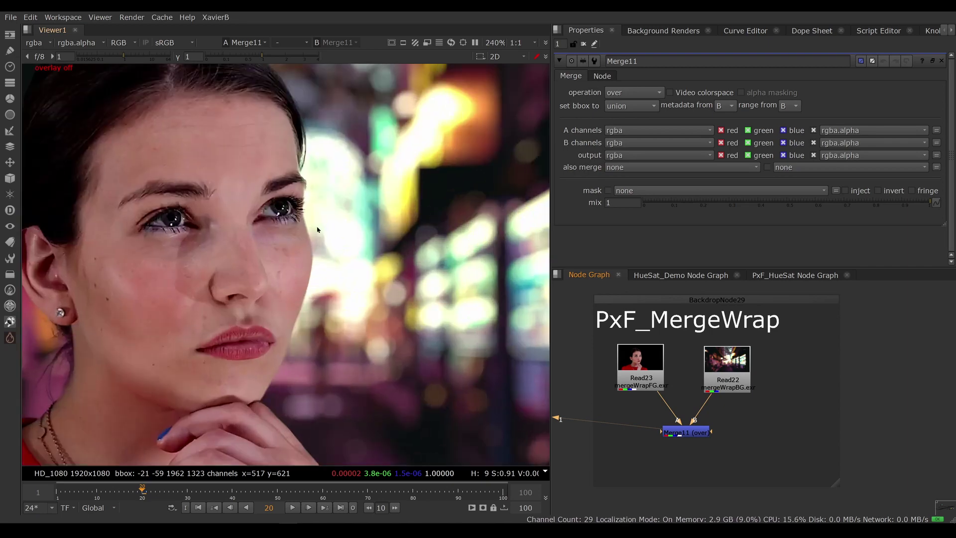
{"action": "left_click_drag", "start_coordinate": [317, 231], "coordinate": [352, 309], "text": "ctrl+shift"}
{"action": "left_click_drag", "start_coordinate": [312, 254], "coordinate": [277, 266], "text": "ctrl+shift"}
{"action": "scroll", "coordinate": [284, 291], "scroll_direction": "down", "scroll_amount": 3}
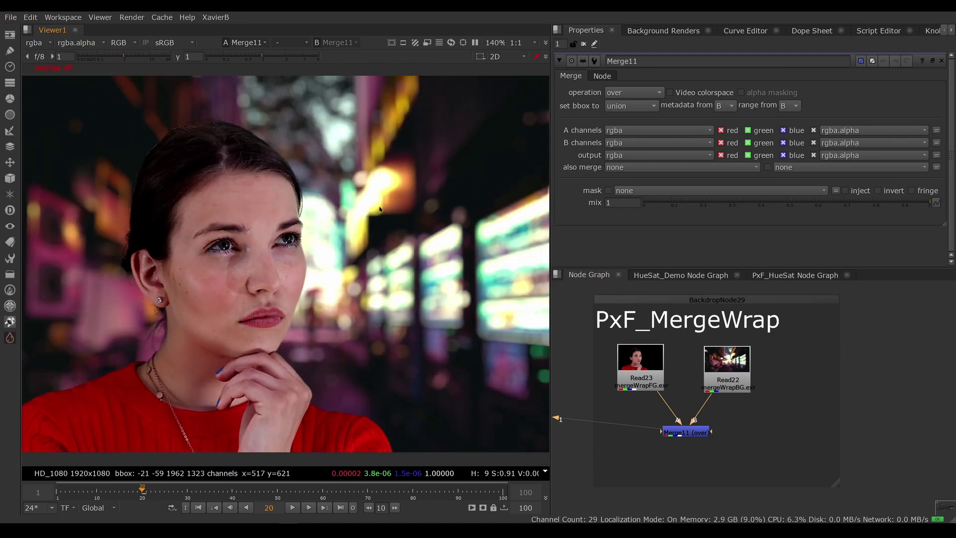
{"action": "scroll", "coordinate": [337, 431], "scroll_direction": "up", "scroll_amount": 3}
{"action": "left_click_drag", "start_coordinate": [310, 397], "coordinate": [402, 447], "text": "ctrl+shift"}
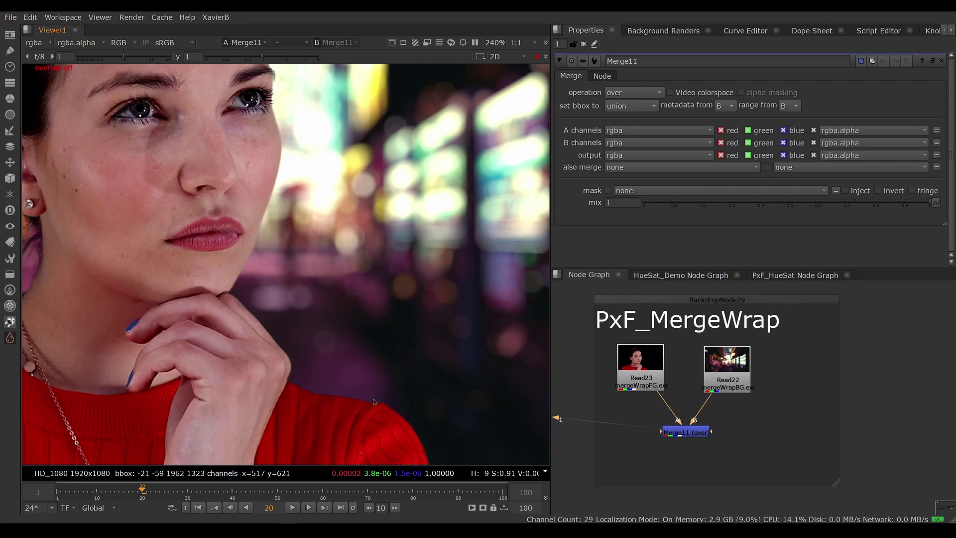
{"action": "scroll", "coordinate": [367, 381], "scroll_direction": "down", "scroll_amount": 3}
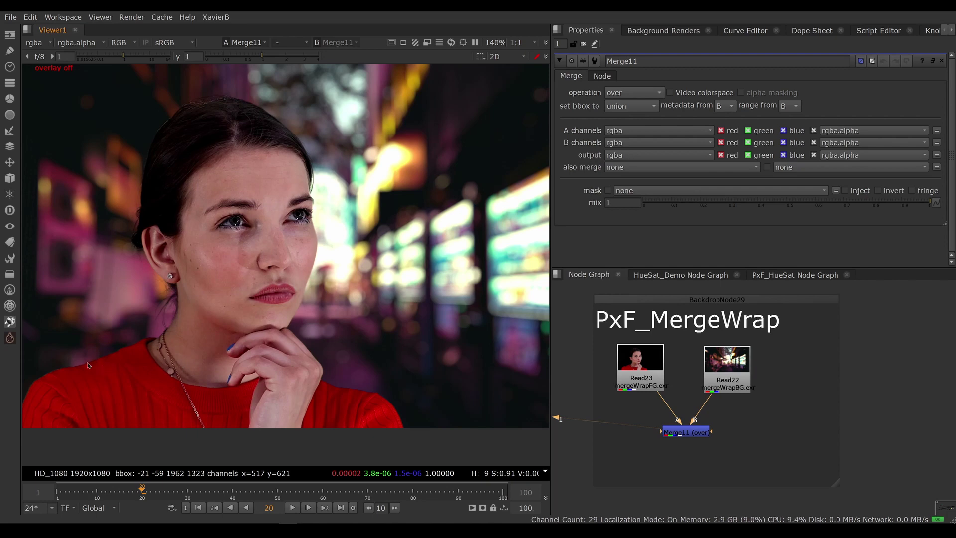
Place a PxF_MergeWrap beside Merge11, taking A from Read23 and B from Read22.
{"action": "left_click", "coordinate": [10, 339]}
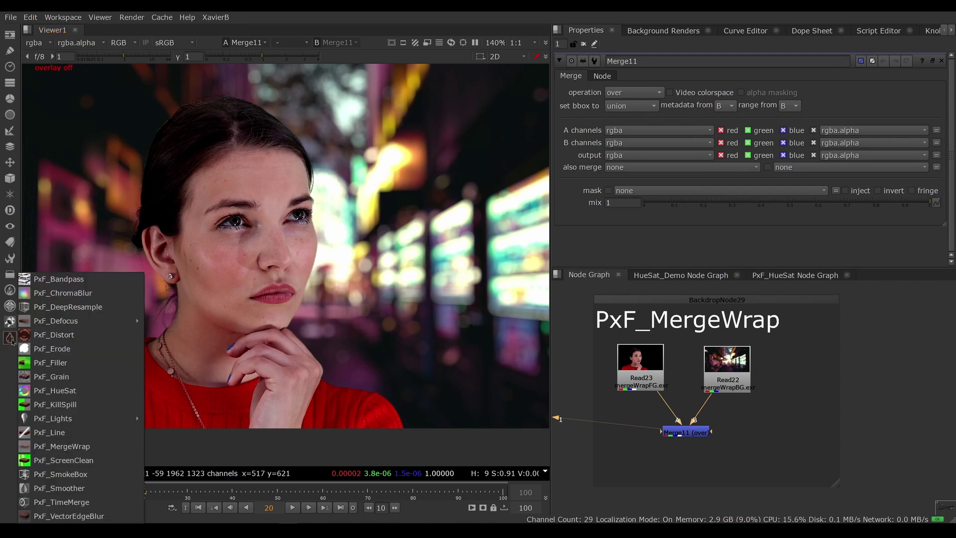
{"action": "left_click", "coordinate": [110, 451]}
{"action": "mouse_move", "coordinate": [705, 432]}
{"action": "left_mouse_down"}
{"action": "mouse_move", "coordinate": [659, 437]}
{"action": "mouse_move", "coordinate": [709, 440]}
{"action": "left_mouse_up"}
{"action": "left_click", "coordinate": [643, 380]}
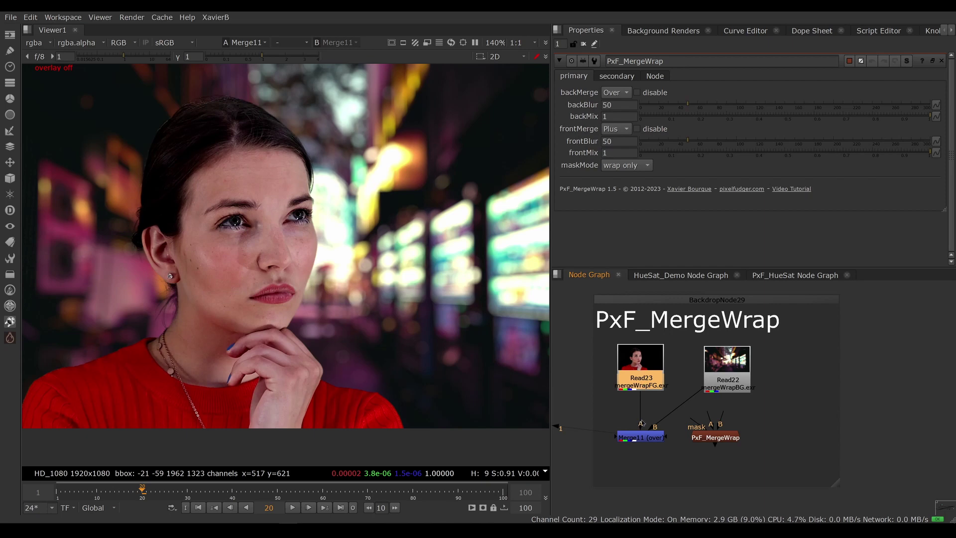
{"action": "left_click", "coordinate": [719, 371]}
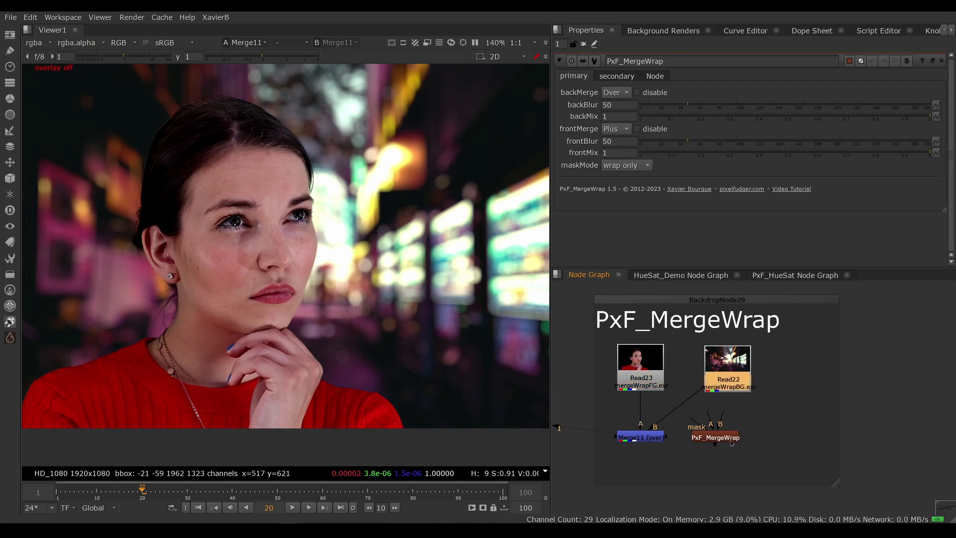
{"action": "left_click_drag", "start_coordinate": [713, 441], "coordinate": [647, 381]}
{"action": "left_click_drag", "start_coordinate": [718, 421], "coordinate": [718, 381]}
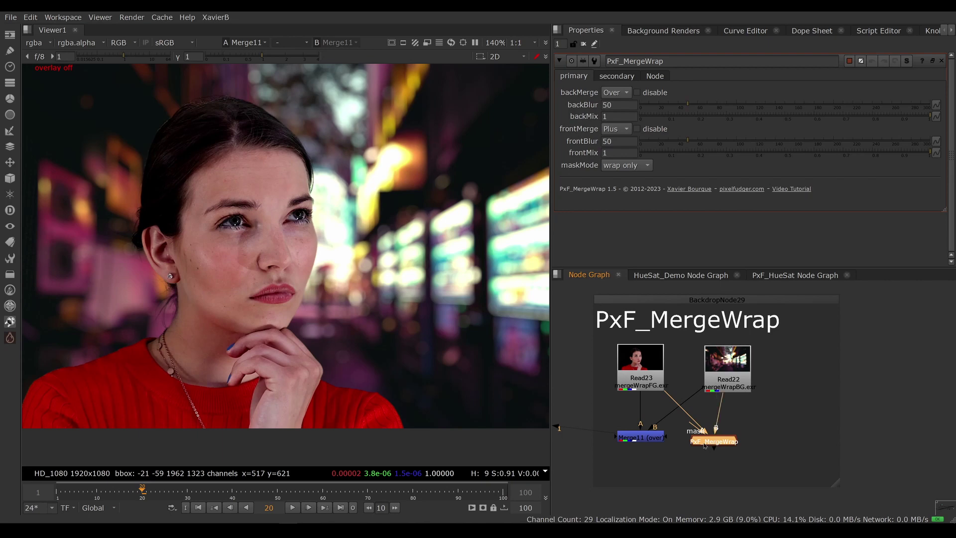
View PxF_MergeWrap and disable both its back and front wraps.
{"action": "key", "text": "1"}
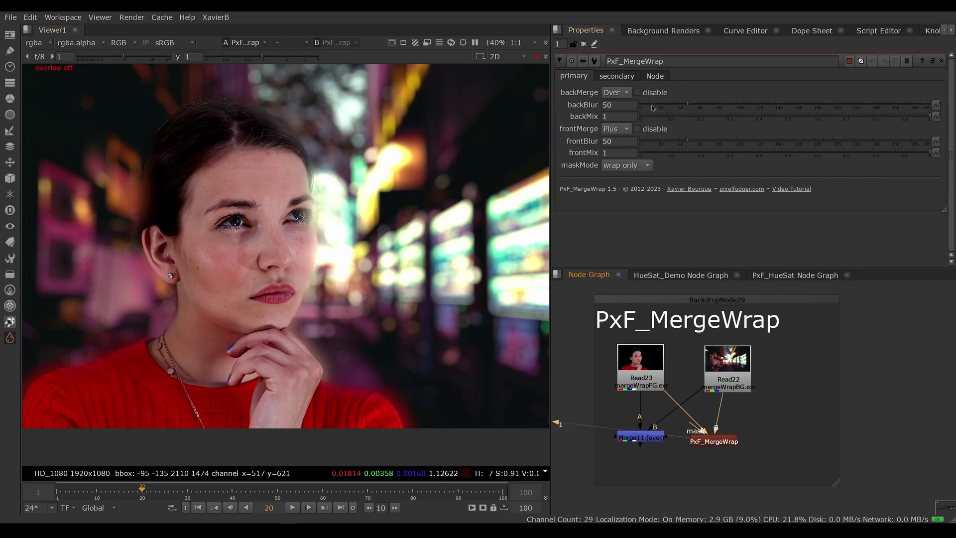
{"action": "left_click", "coordinate": [637, 93]}
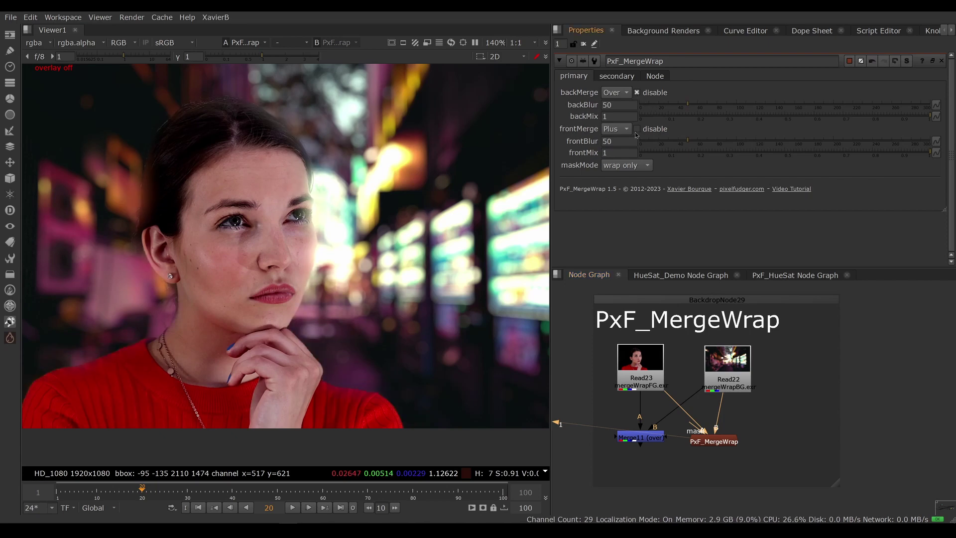
{"action": "left_click", "coordinate": [637, 130]}
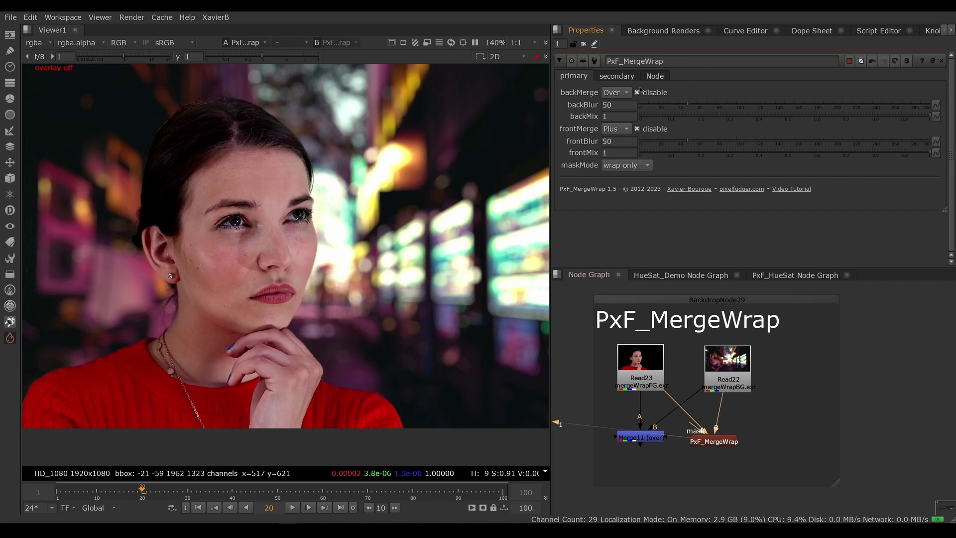
Load Merge11 into viewer input 2 and PxF_MergeWrap into input 1, with PxF_MergeWrap selected.
{"action": "left_click_drag", "start_coordinate": [651, 441], "coordinate": [651, 447]}
{"action": "key", "text": "2"}
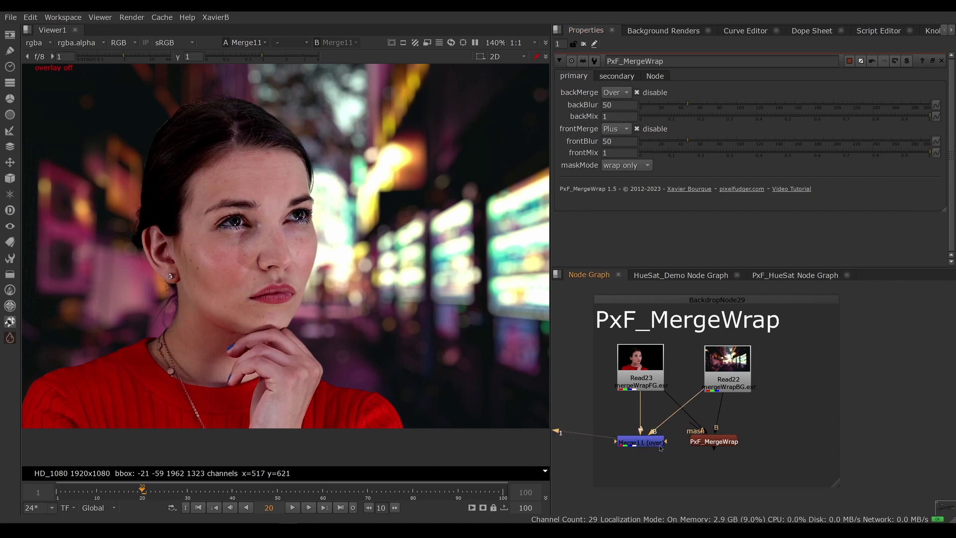
{"action": "key", "text": "1"}
{"action": "left_click", "coordinate": [708, 442]}
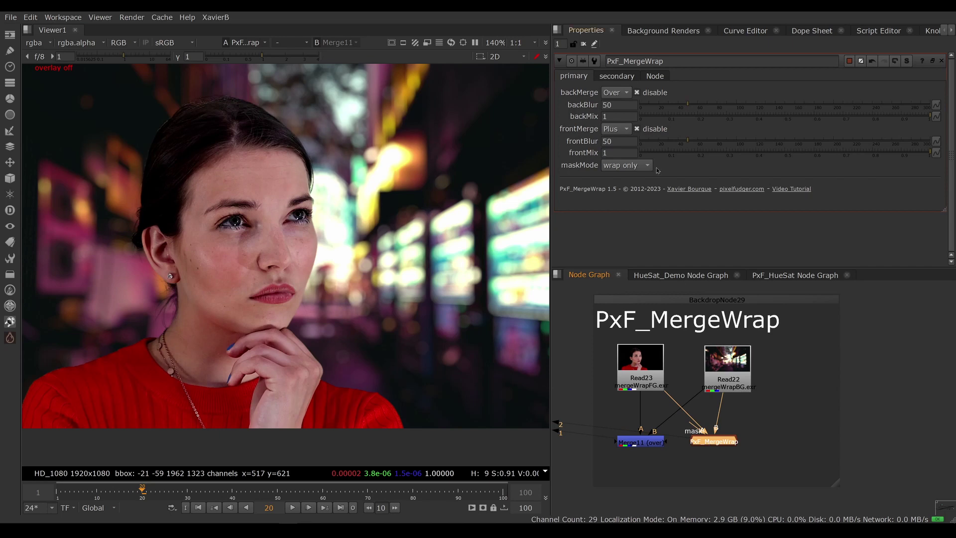
Re-enable the back wrap, set backBlur to 72 and drop backMix to 0.138.
{"action": "left_click", "coordinate": [637, 92]}
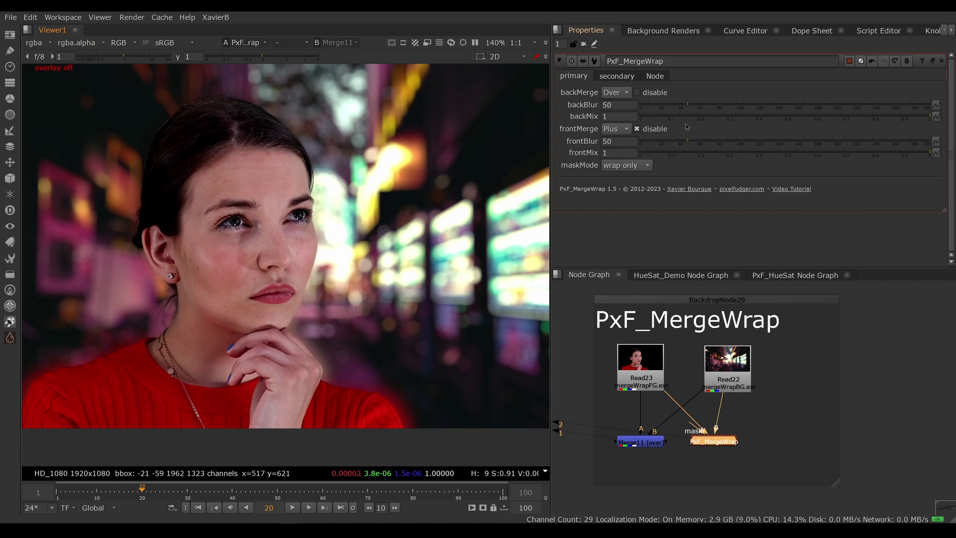
{"action": "left_click_drag", "start_coordinate": [688, 105], "coordinate": [820, 114]}
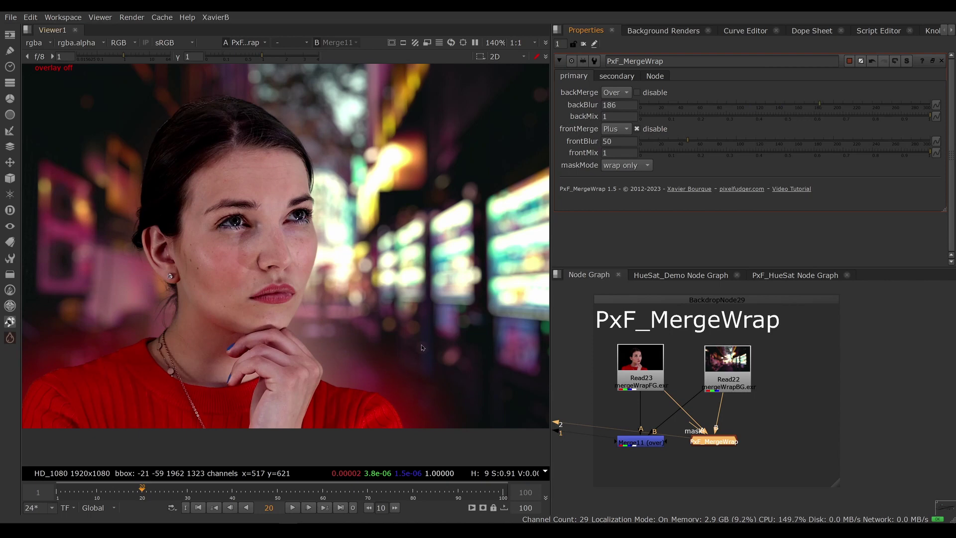
{"action": "left_click_drag", "start_coordinate": [819, 105], "coordinate": [709, 102]}
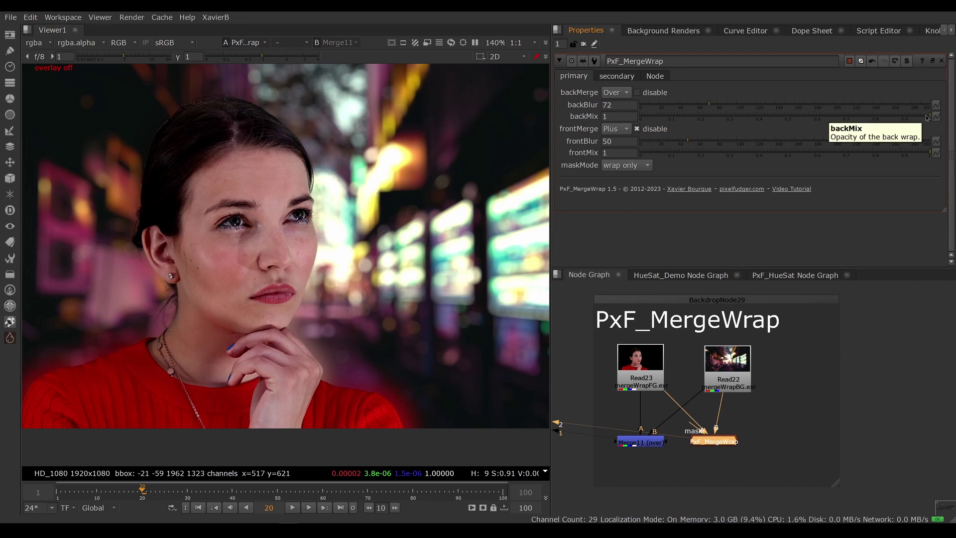
{"action": "left_click_drag", "start_coordinate": [927, 118], "coordinate": [683, 128]}
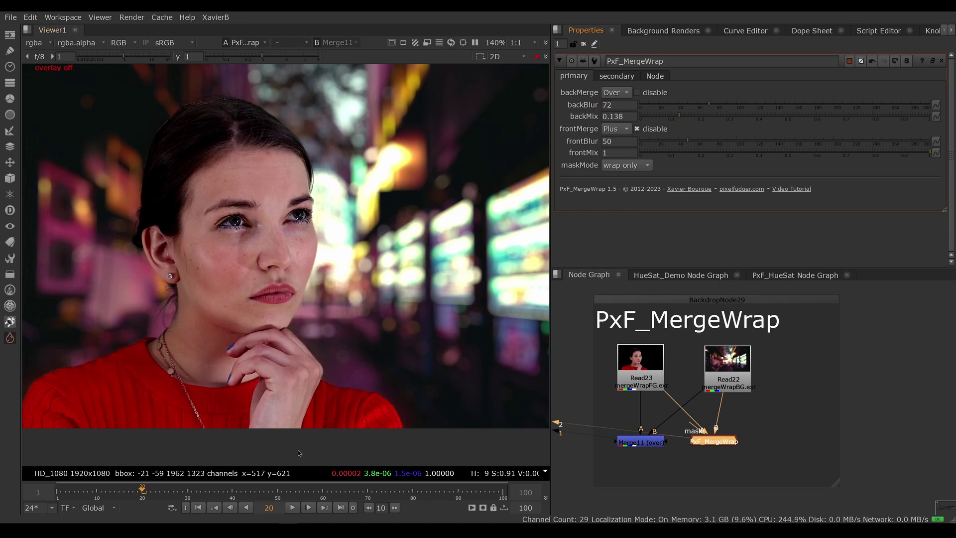
{"action": "scroll", "coordinate": [410, 400], "scroll_direction": "up", "scroll_amount": 3}
{"action": "scroll", "coordinate": [410, 399], "scroll_direction": "up", "scroll_amount": 1}
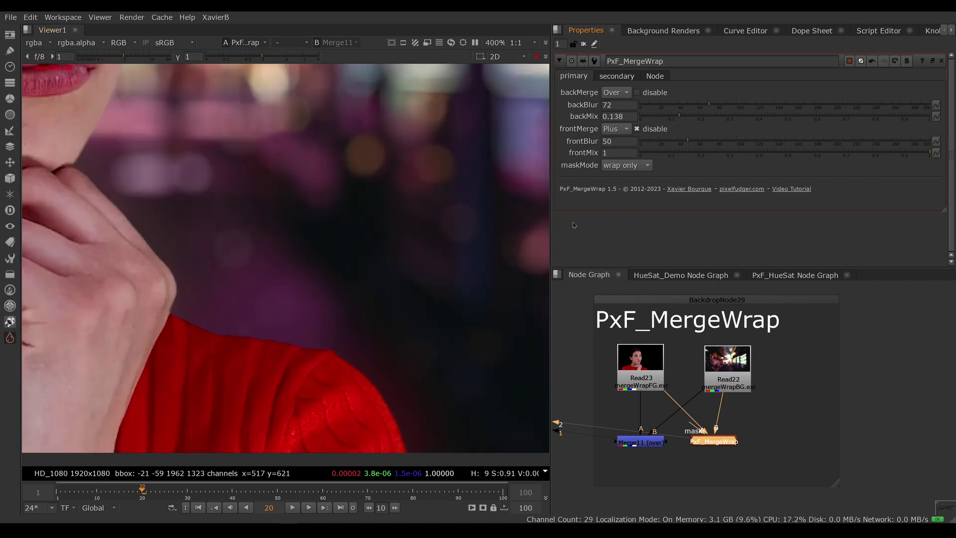
Toggle the back wrap off and on to compare, and sample a region of the image.
{"action": "left_click", "coordinate": [638, 93]}
{"action": "left_click", "coordinate": [638, 93]}
{"action": "left_click", "coordinate": [638, 93]}
{"action": "left_click", "coordinate": [637, 93]}
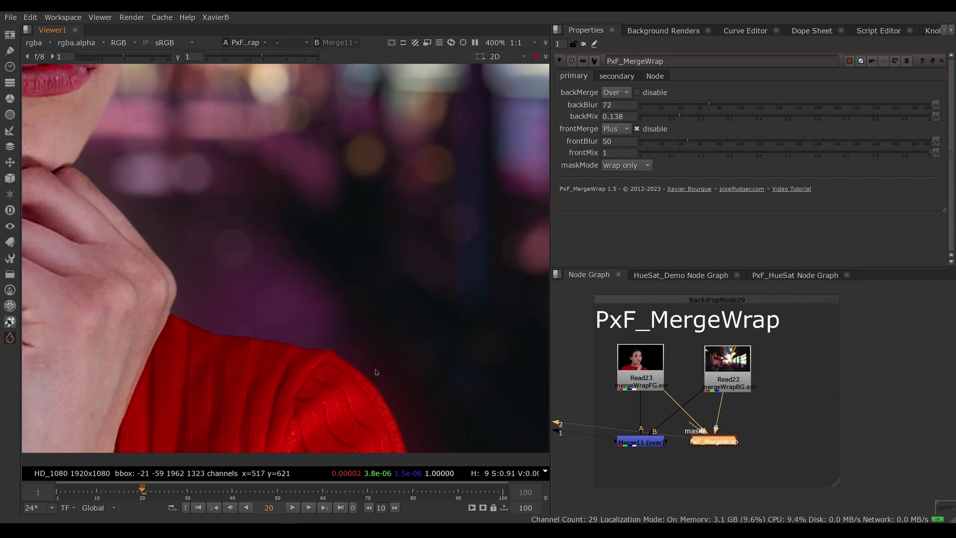
{"action": "left_click_drag", "start_coordinate": [366, 357], "coordinate": [408, 412]}
Try Plus and Over for the back wrap merge, settling on Plus.
{"action": "left_click", "coordinate": [617, 92]}
{"action": "left_click", "coordinate": [617, 103]}
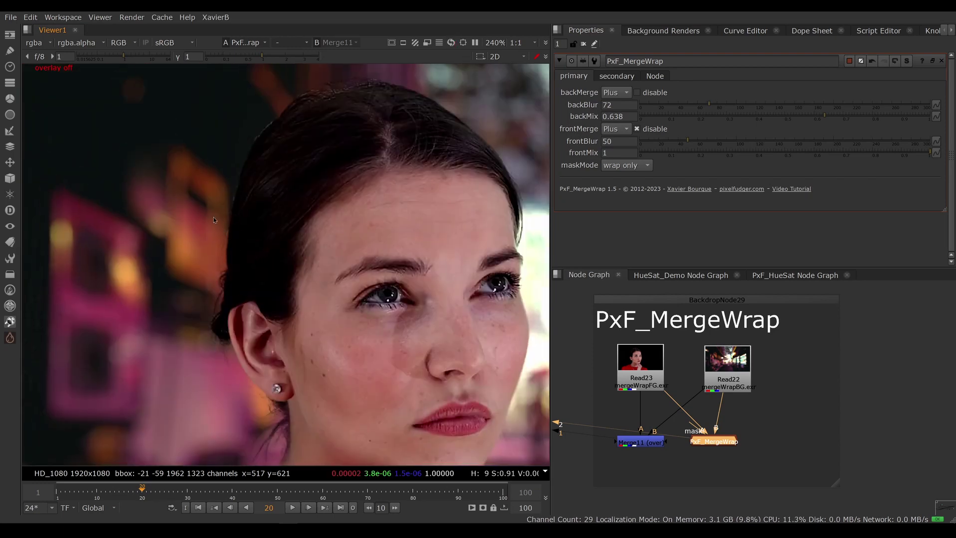
{"action": "left_click", "coordinate": [625, 95]}
{"action": "left_click", "coordinate": [616, 81]}
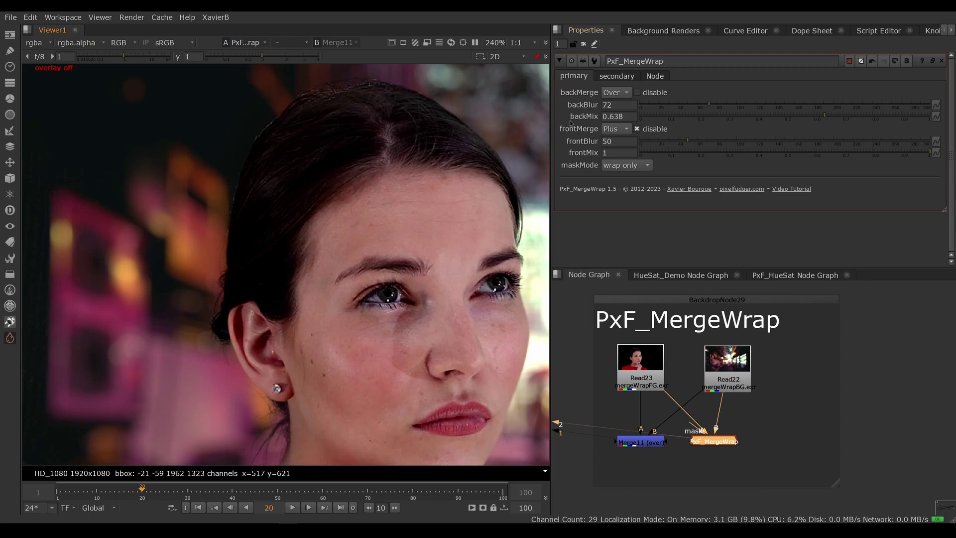
{"action": "left_click", "coordinate": [618, 93]}
{"action": "left_click", "coordinate": [619, 105]}
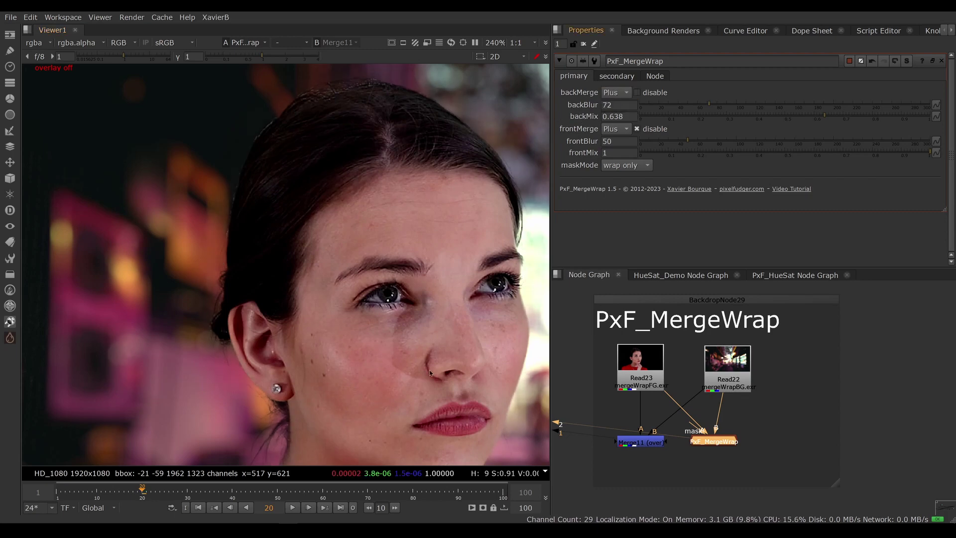
Enable the front wrap and raise its frontBlur and frontMix.
{"action": "middle_click_drag", "start_coordinate": [431, 374], "coordinate": [371, 226]}
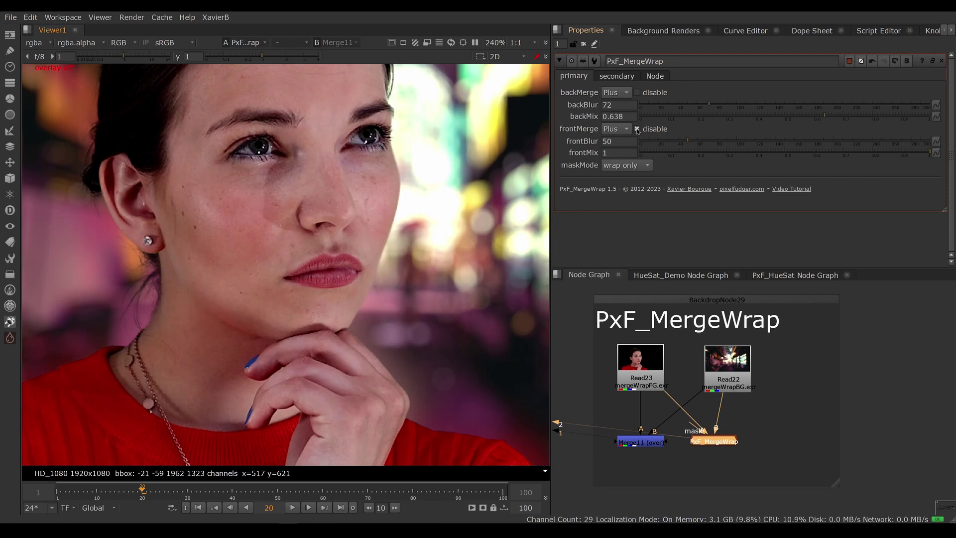
{"action": "left_click", "coordinate": [638, 129]}
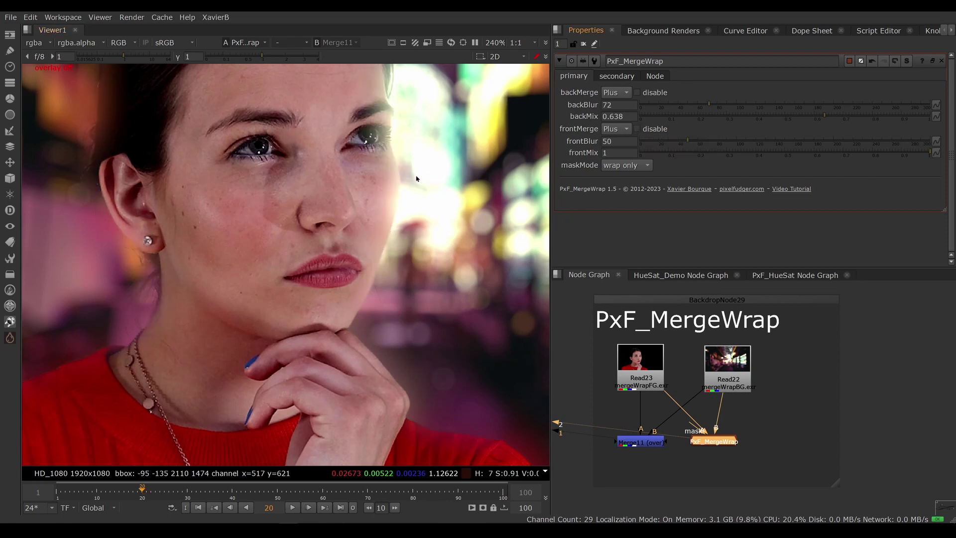
{"action": "left_click_drag", "start_coordinate": [404, 159], "coordinate": [413, 197]}
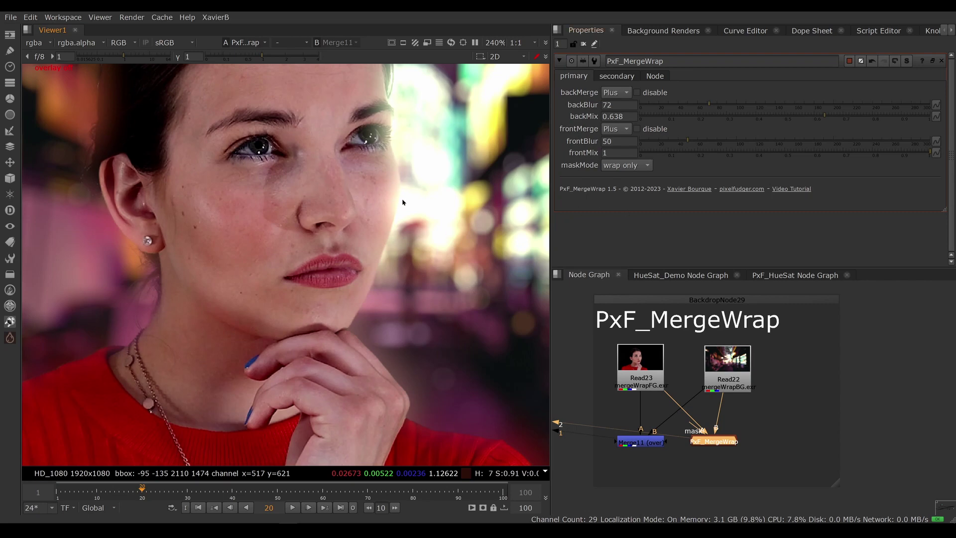
{"action": "scroll", "coordinate": [404, 206], "scroll_direction": "down", "scroll_amount": 3}
{"action": "left_click_drag", "start_coordinate": [688, 141], "coordinate": [924, 142]}
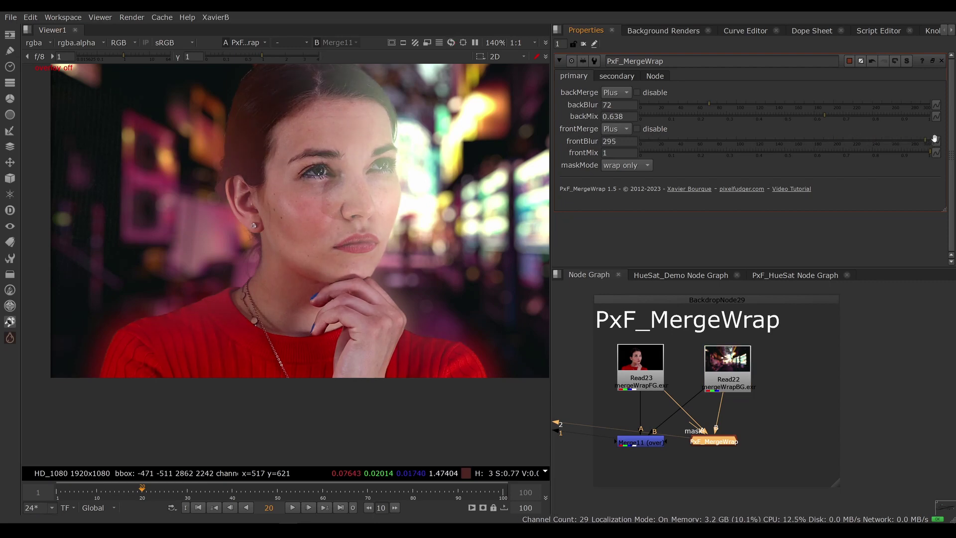
{"action": "mouse_move", "coordinate": [800, 144]}
{"action": "left_mouse_down"}
{"action": "mouse_move", "coordinate": [808, 142]}
{"action": "mouse_move", "coordinate": [752, 140]}
{"action": "mouse_move", "coordinate": [792, 147]}
{"action": "left_mouse_up"}
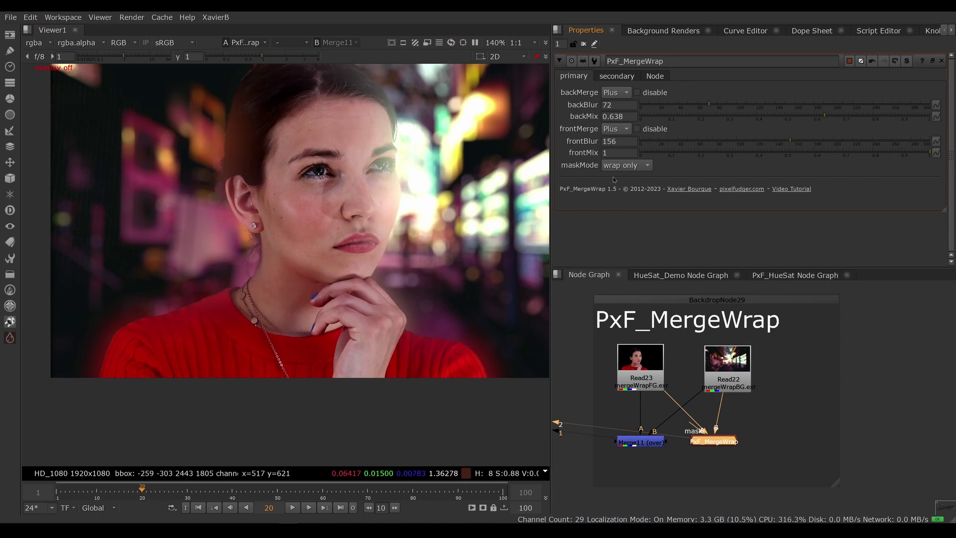
{"action": "left_click", "coordinate": [605, 153]}
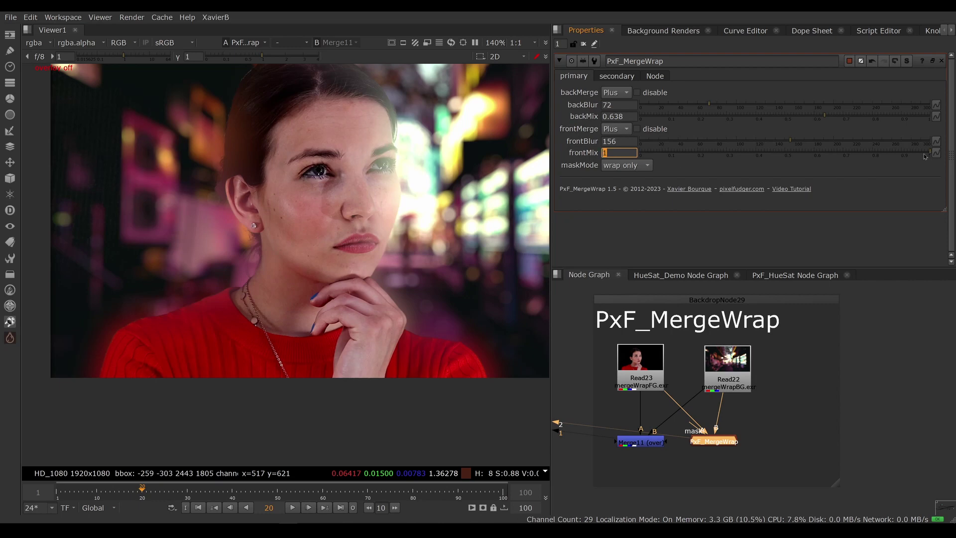
{"action": "mouse_move", "coordinate": [924, 156]}
{"action": "left_mouse_down"}
{"action": "mouse_move", "coordinate": [658, 162]}
{"action": "mouse_move", "coordinate": [931, 160]}
{"action": "left_mouse_up"}
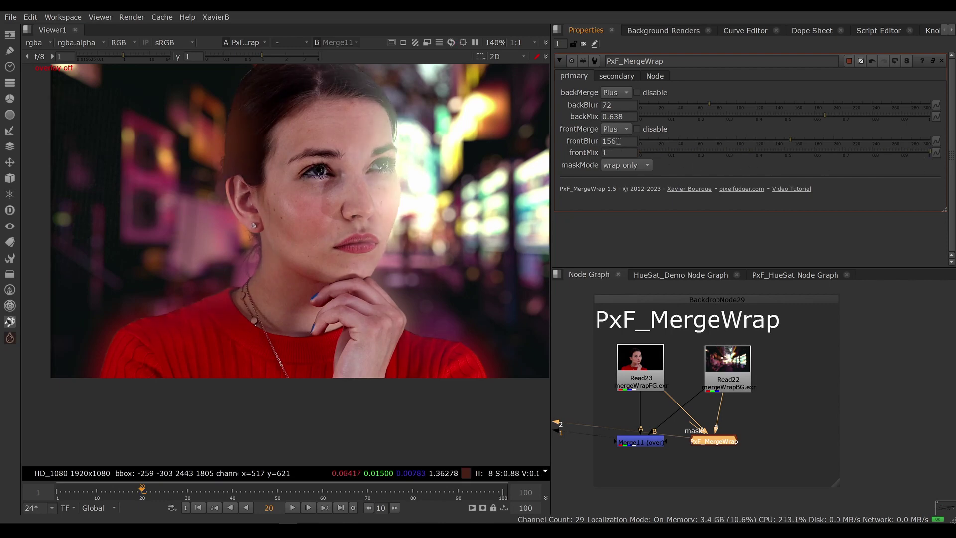
Try Over for the front wrap merge, then keep Plus.
{"action": "left_click", "coordinate": [621, 131]}
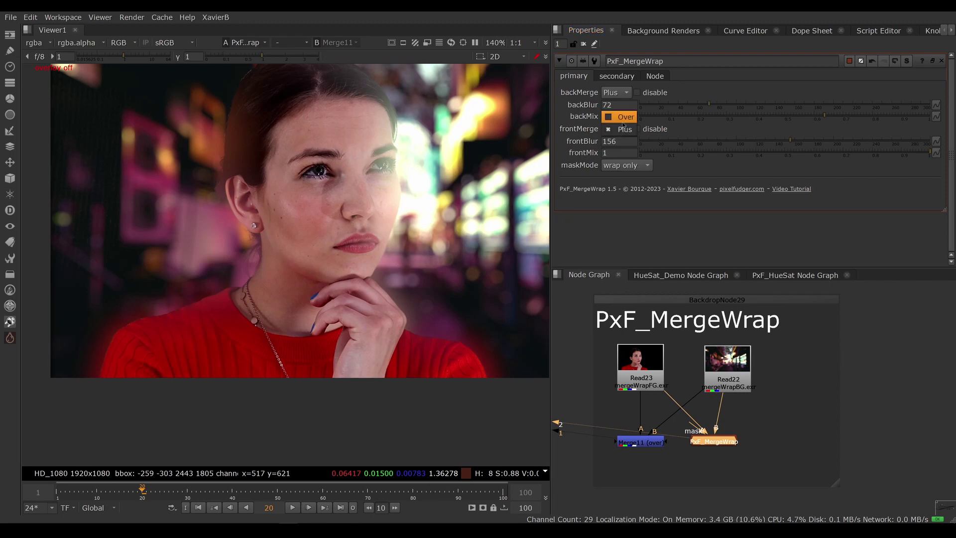
{"action": "left_click", "coordinate": [623, 121]}
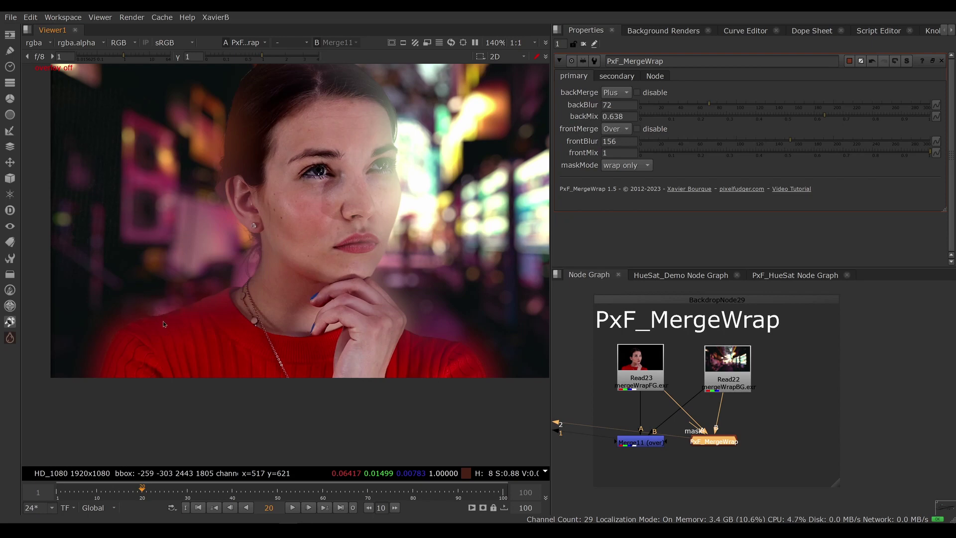
{"action": "left_click", "coordinate": [616, 128]}
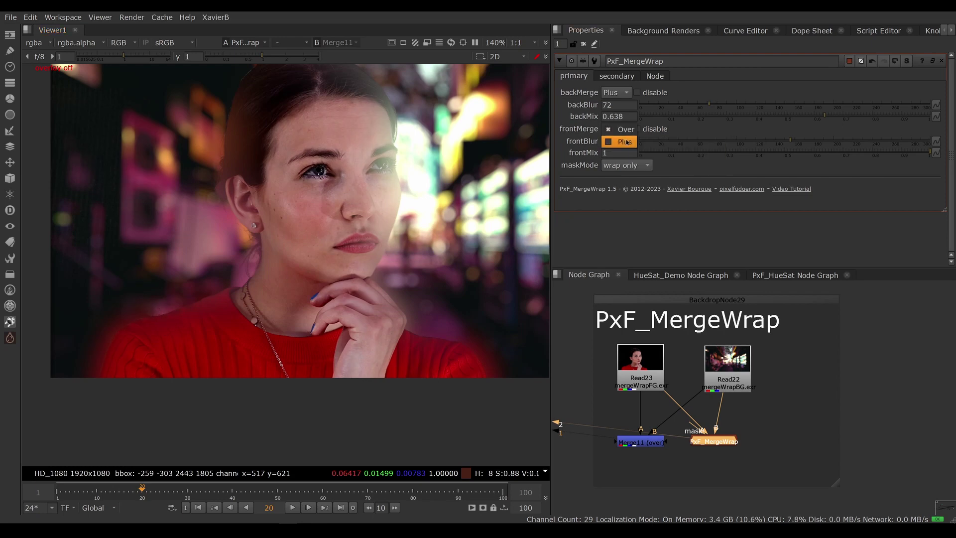
{"action": "left_click", "coordinate": [616, 138]}
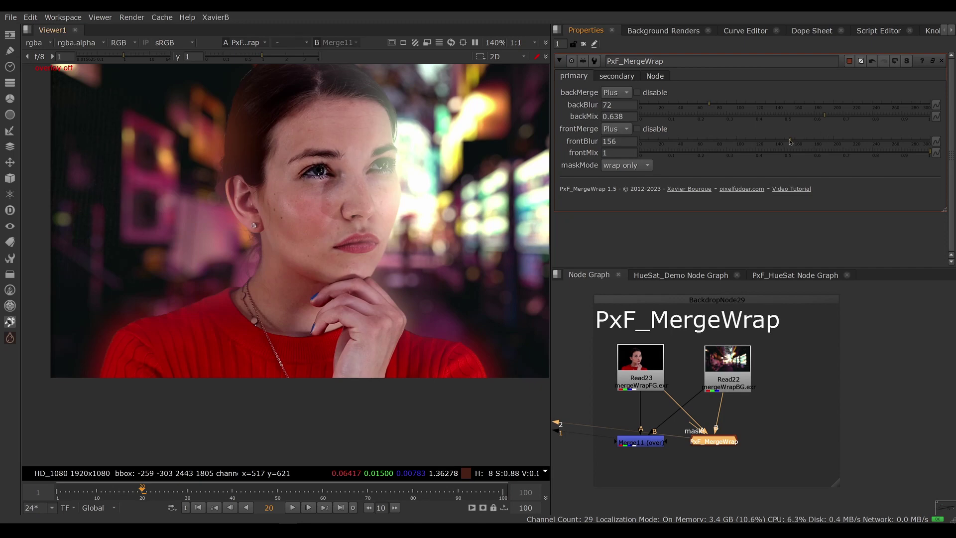
Bring frontBlur to about 120, frontMix to 0.176 and backMix to about 0.158.
{"action": "mouse_move", "coordinate": [767, 138]}
{"action": "left_mouse_down"}
{"action": "mouse_move", "coordinate": [746, 139]}
{"action": "mouse_move", "coordinate": [756, 137]}
{"action": "left_mouse_up"}
{"action": "left_click_drag", "start_coordinate": [921, 152], "coordinate": [692, 154]}
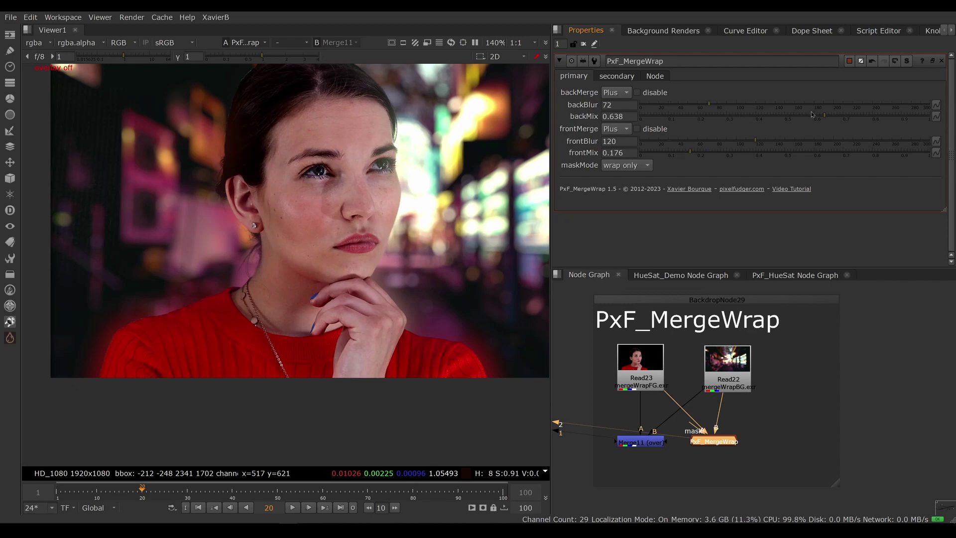
{"action": "left_click", "coordinate": [751, 117]}
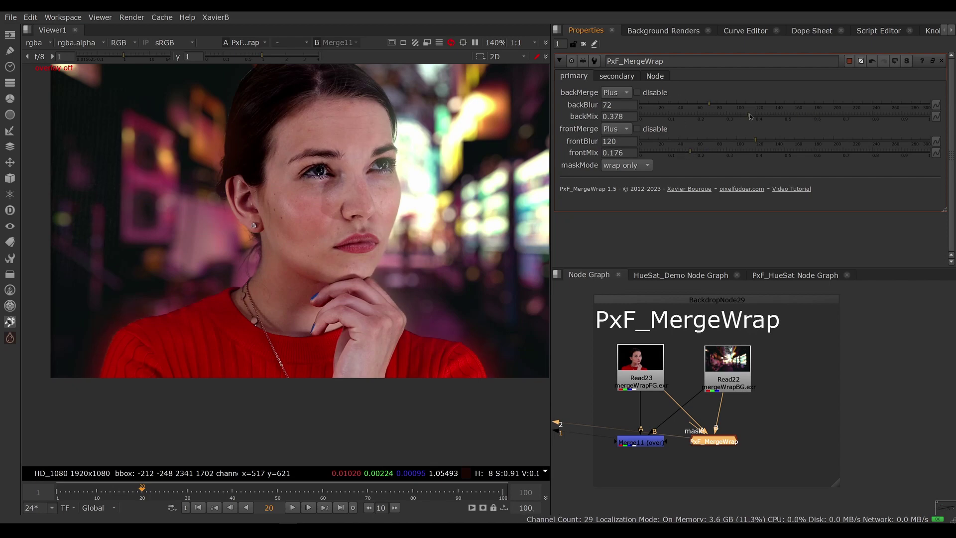
{"action": "left_click", "coordinate": [683, 116]}
{"action": "left_click_drag", "start_coordinate": [683, 116], "coordinate": [686, 115]}
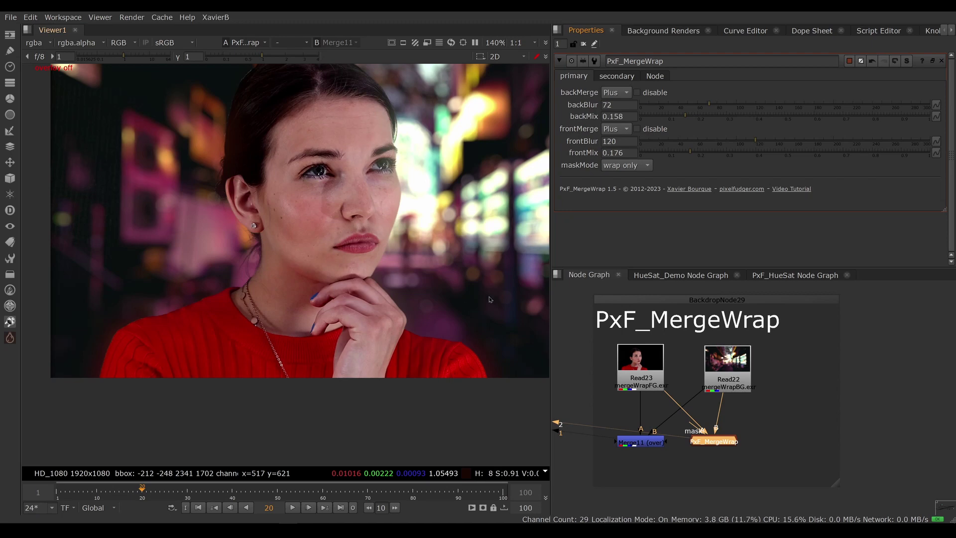
On the secondary tab, enable the back wrap with backBlur 22 and backMix 0.286, toggling to compare.
{"action": "left_click", "coordinate": [617, 76]}
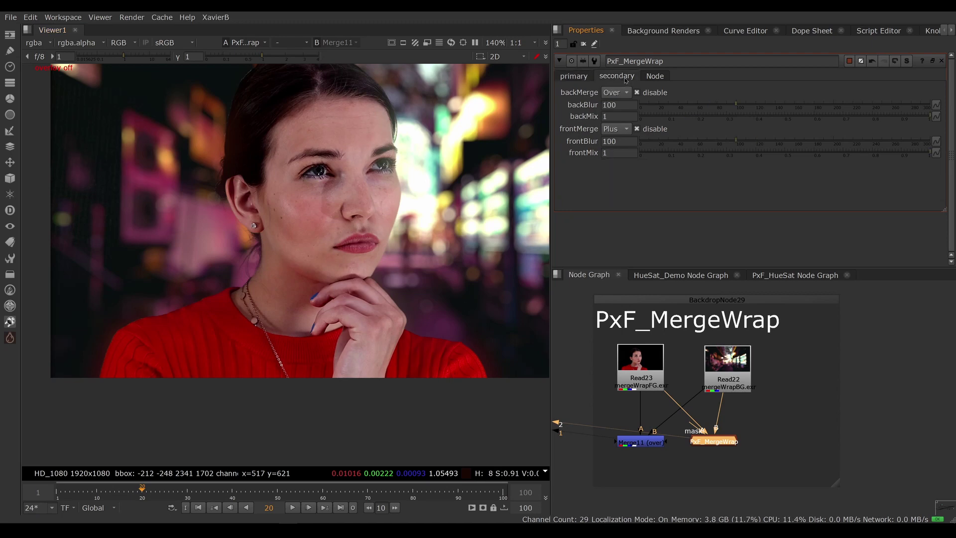
{"action": "scroll", "coordinate": [463, 349], "scroll_direction": "up", "scroll_amount": 6}
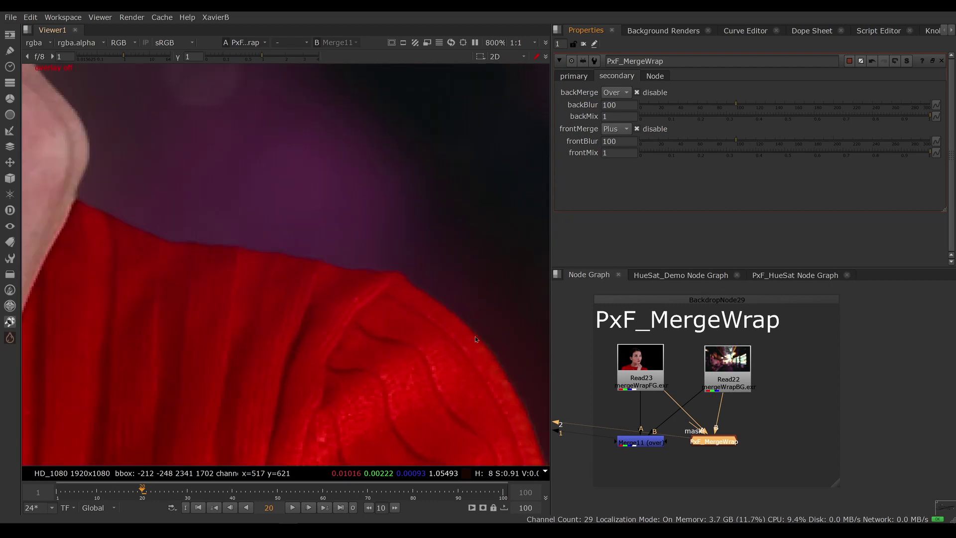
{"action": "left_click", "coordinate": [637, 93]}
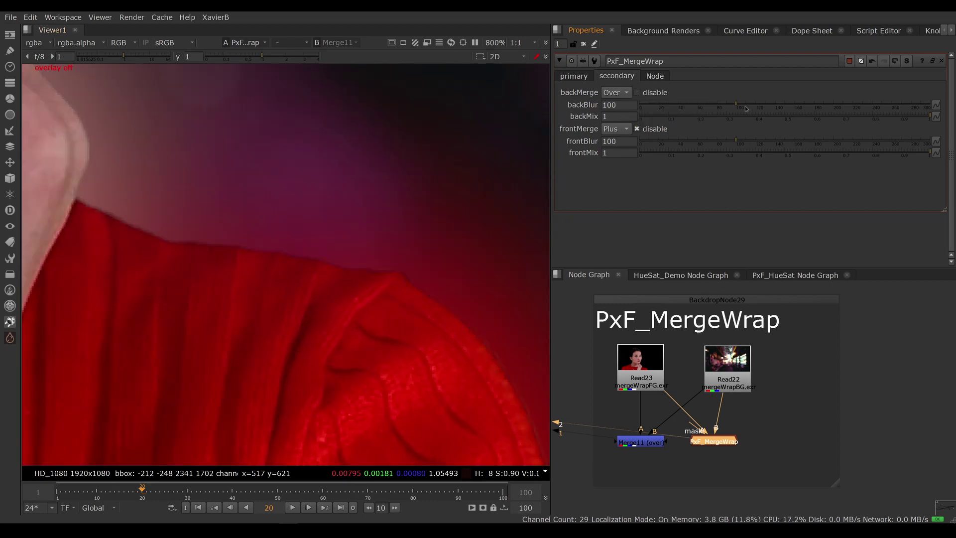
{"action": "left_click_drag", "start_coordinate": [741, 108], "coordinate": [662, 114]}
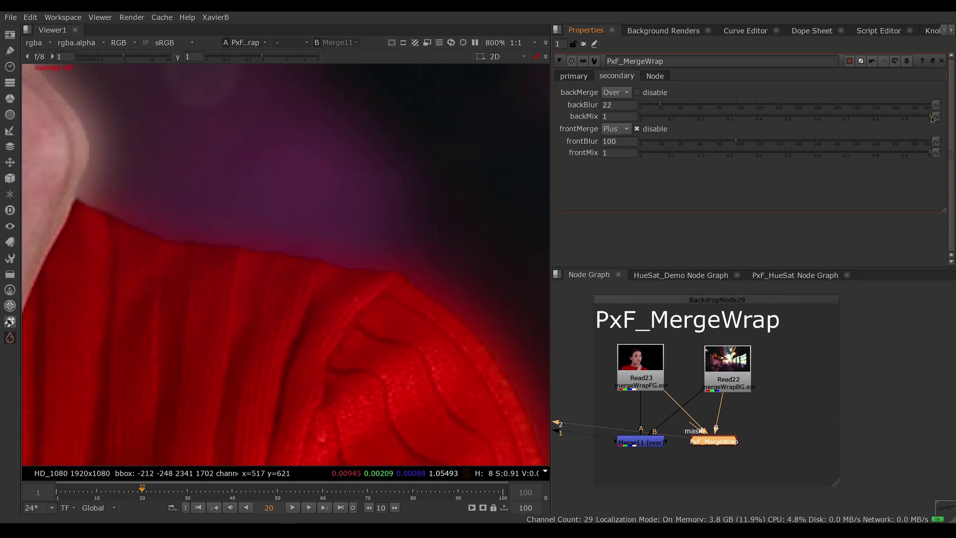
{"action": "left_click", "coordinate": [731, 116]}
{"action": "left_click", "coordinate": [724, 118]}
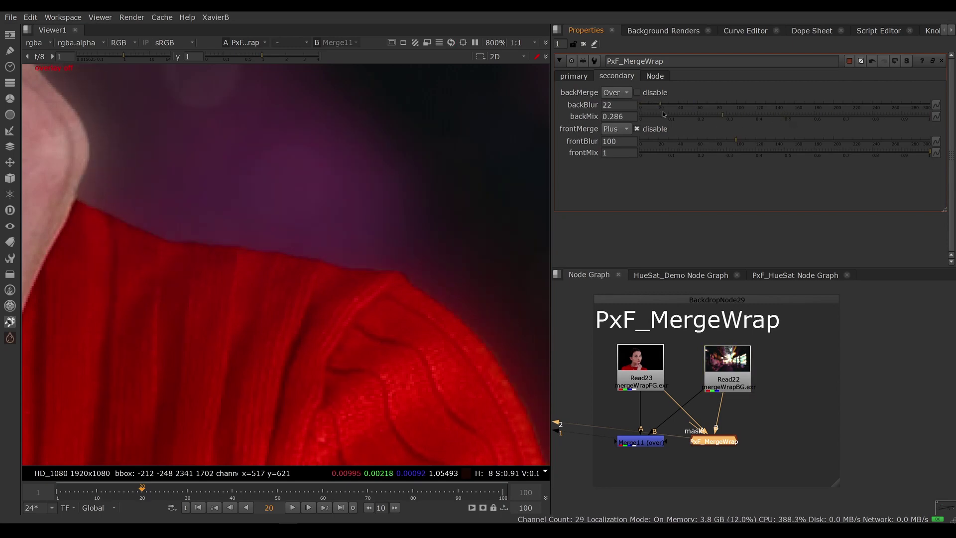
{"action": "left_click", "coordinate": [656, 94]}
{"action": "left_click", "coordinate": [657, 94]}
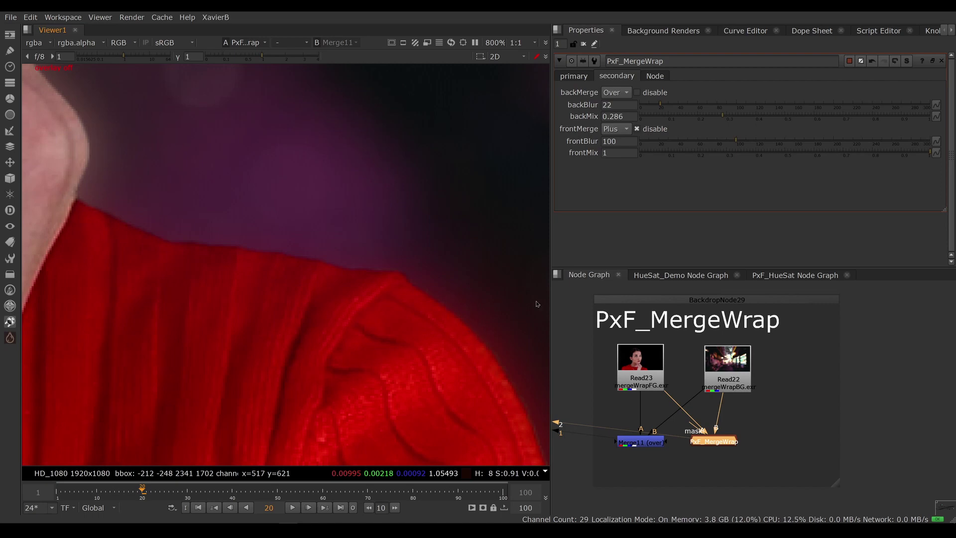
On the primary tab, compare the back wrap on and off and set backBlur to 170.
{"action": "left_click", "coordinate": [585, 78]}
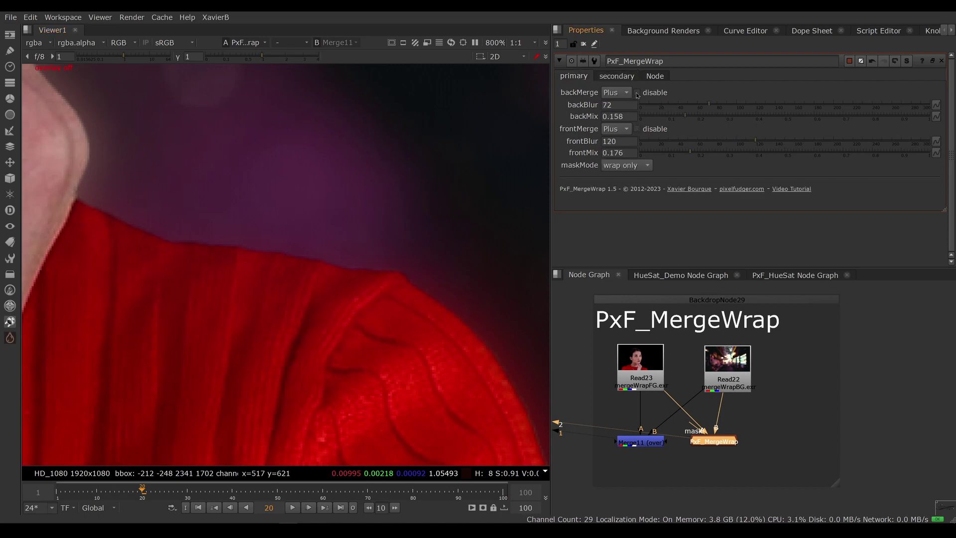
{"action": "left_click", "coordinate": [637, 93]}
{"action": "left_click", "coordinate": [637, 92]}
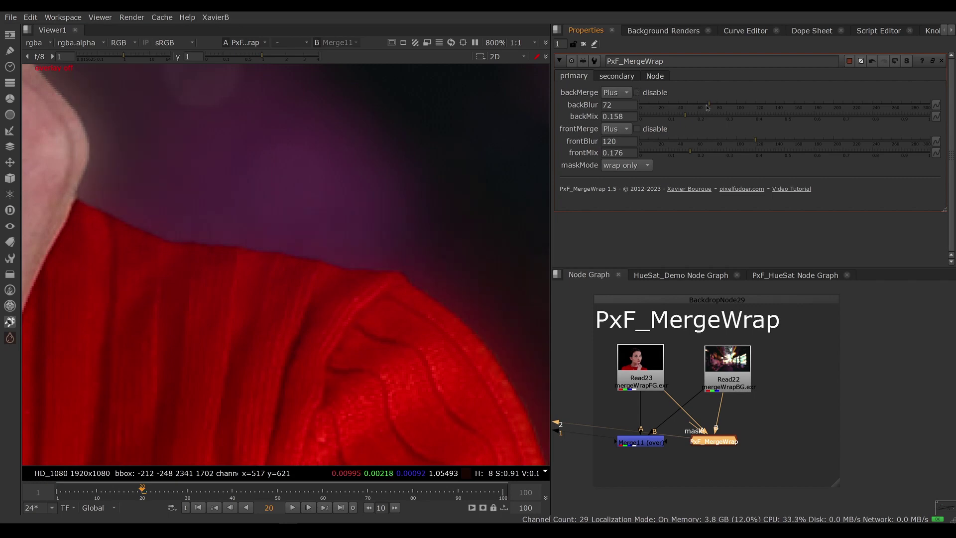
{"action": "double_click", "coordinate": [617, 105]}
{"action": "type", "text": "170"}
{"action": "key", "text": "Return"}
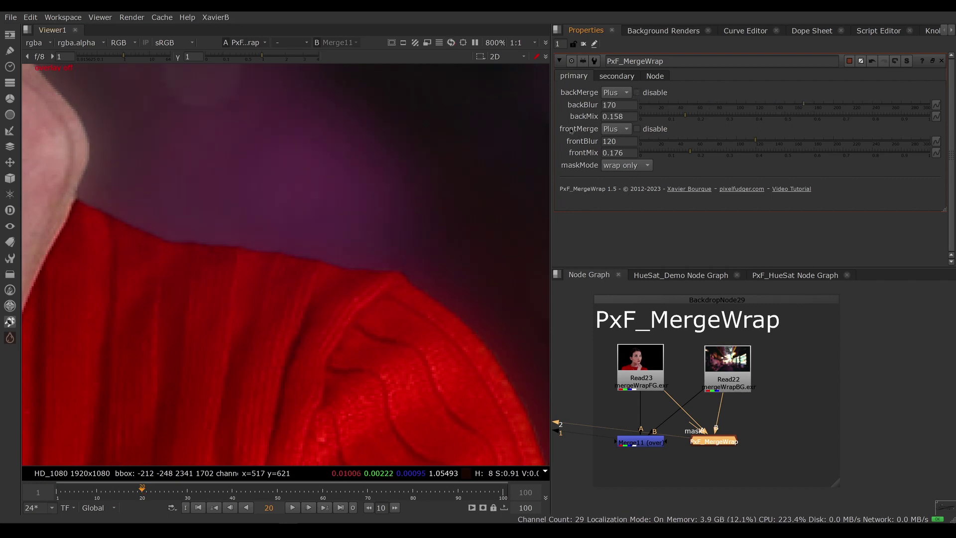
Enable the secondary front wrap as an Over merge with frontBlur about 10.
{"action": "left_click", "coordinate": [616, 76]}
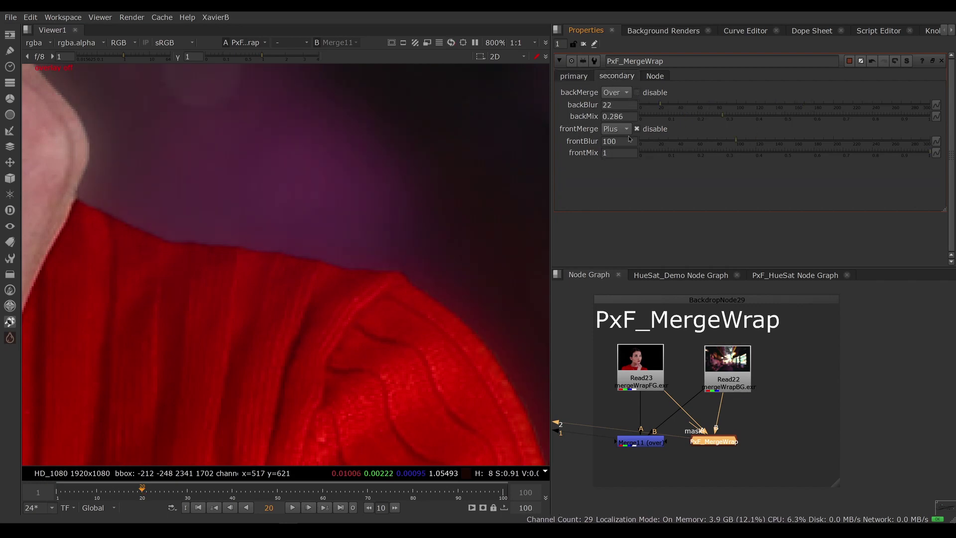
{"action": "left_click", "coordinate": [637, 92]}
{"action": "left_click", "coordinate": [637, 92]}
{"action": "left_click", "coordinate": [642, 128]}
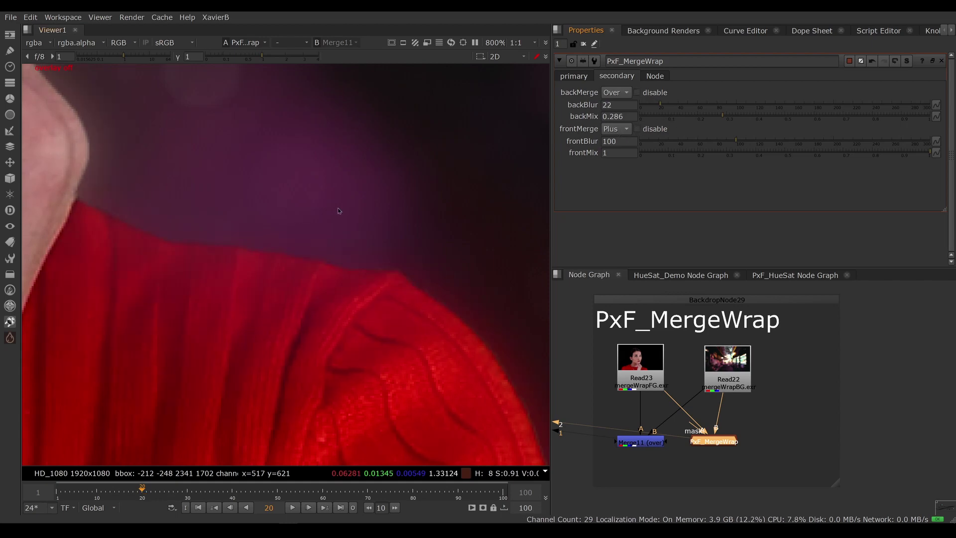
{"action": "left_click", "coordinate": [610, 128]}
{"action": "left_click", "coordinate": [605, 128]}
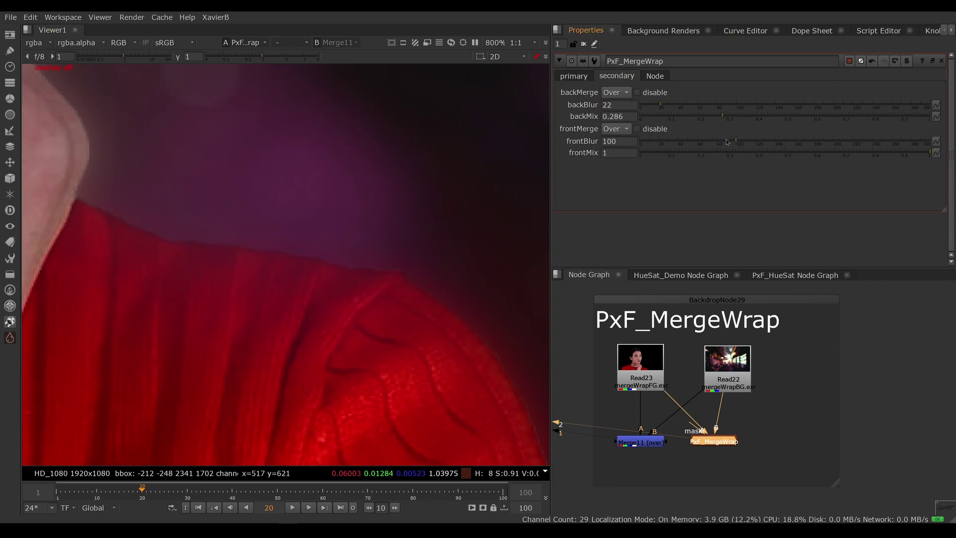
{"action": "left_click_drag", "start_coordinate": [732, 142], "coordinate": [650, 146]}
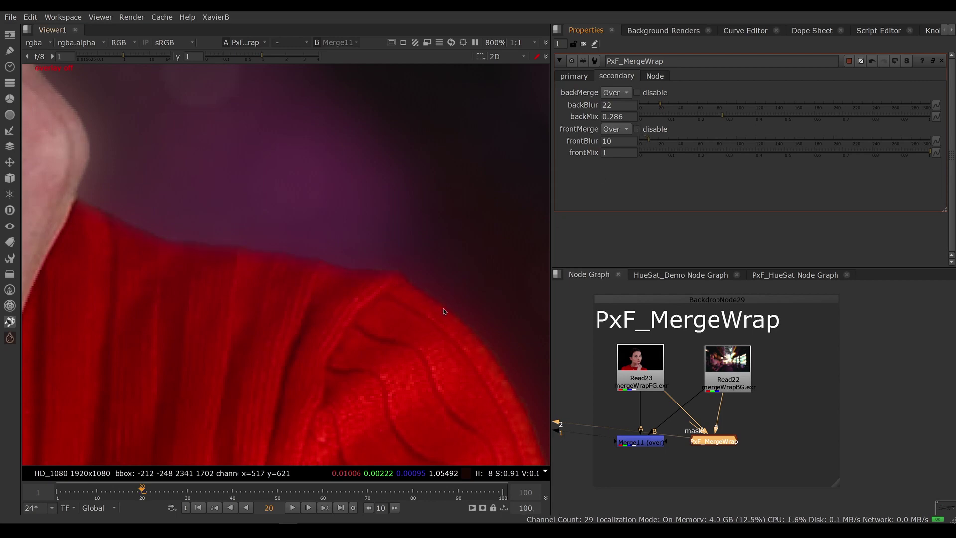
{"action": "left_click", "coordinate": [581, 78]}
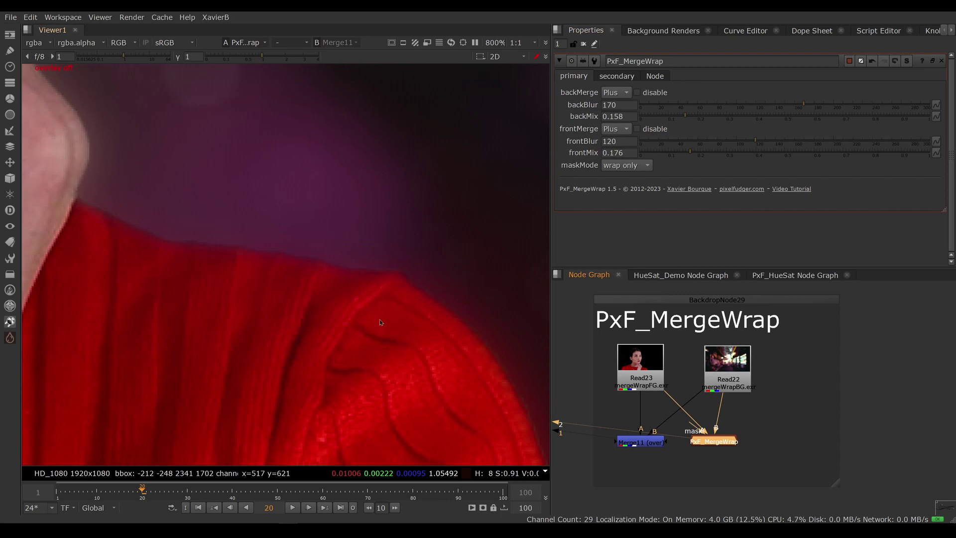
Create a Roto node with O, preview it, and return the viewer to MergeWrap.
{"action": "scroll", "coordinate": [380, 322], "scroll_direction": "down", "scroll_amount": 8}
{"action": "left_click", "coordinate": [775, 411]}
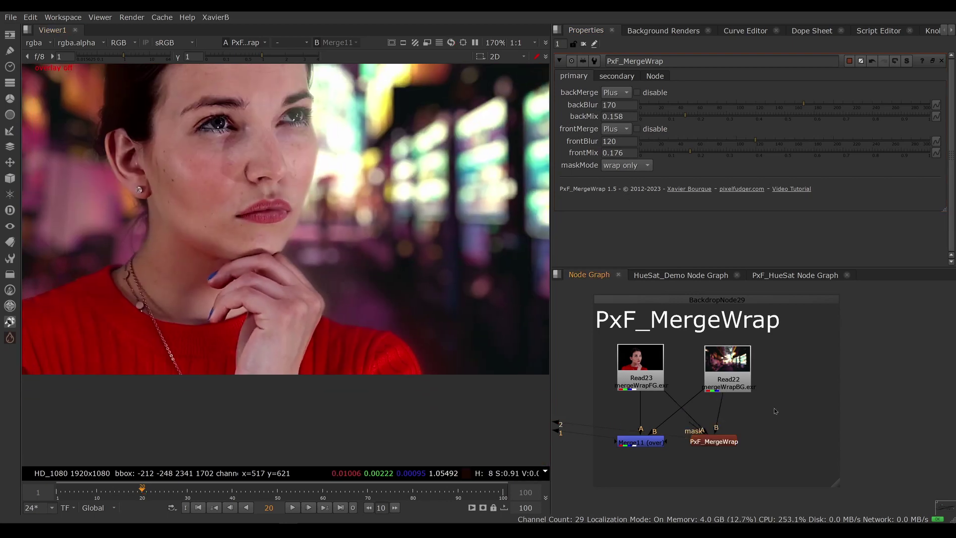
{"action": "key", "text": "o"}
{"action": "key", "text": "1"}
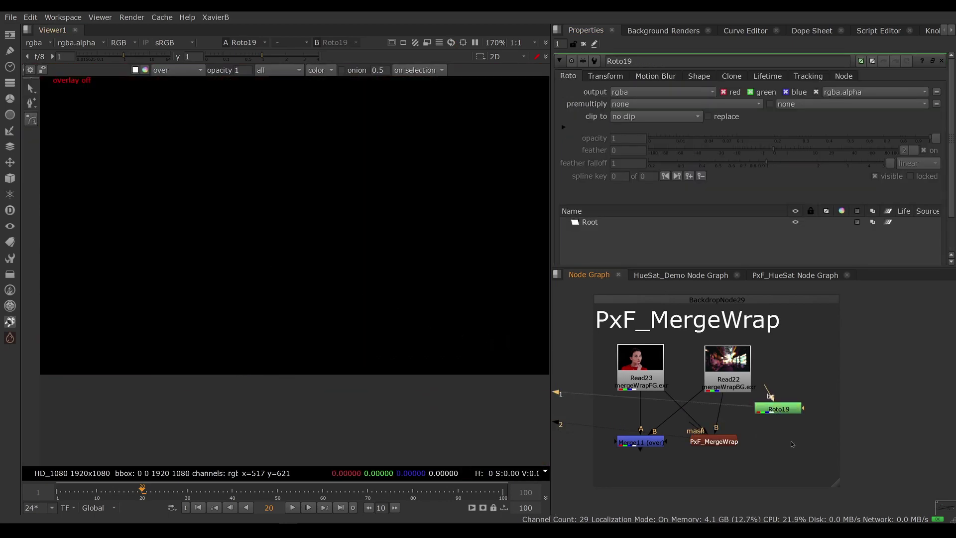
{"action": "left_click", "coordinate": [715, 441]}
{"action": "key", "text": "1"}
{"action": "left_click", "coordinate": [791, 412]}
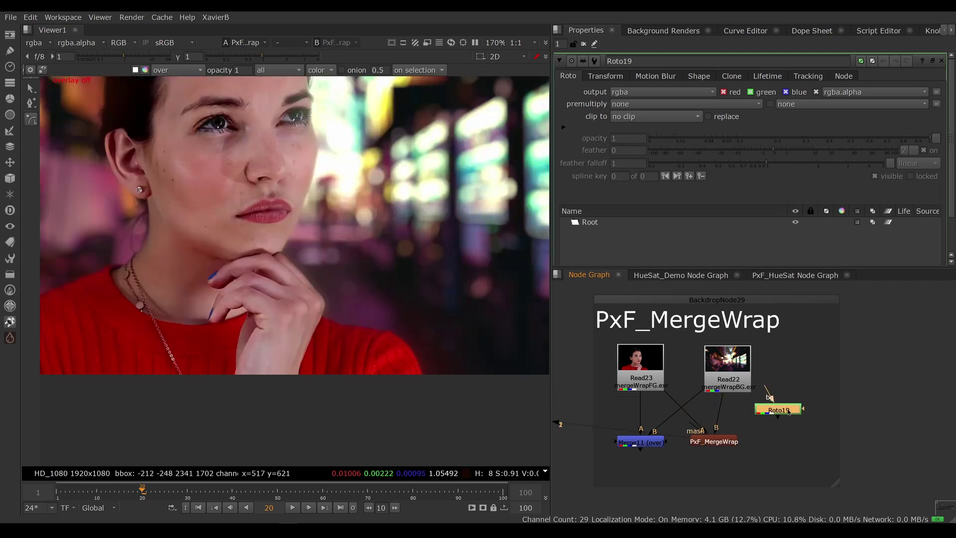
Draw an ellipse over the woman's face and connect MergeWrap's mask input to Roto19.
{"action": "right_click", "coordinate": [30, 121]}
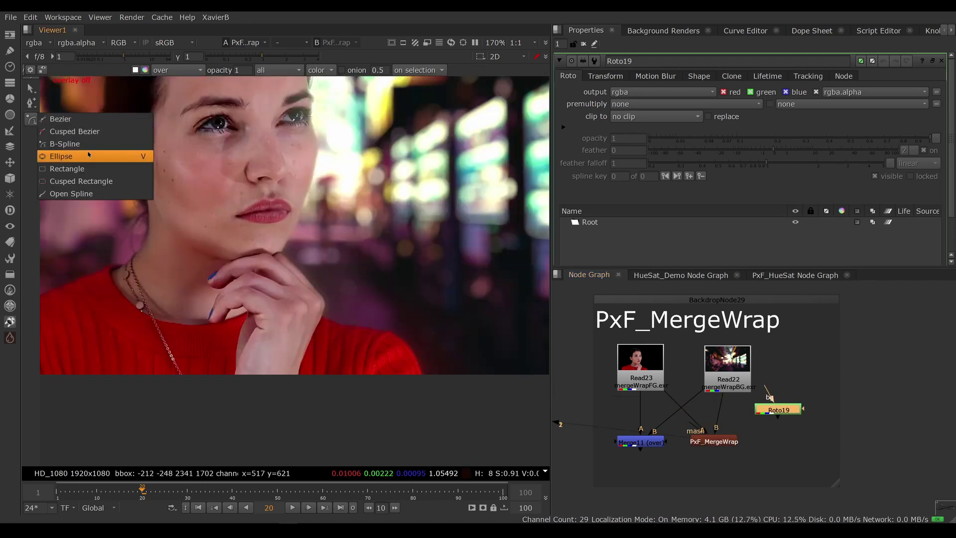
{"action": "left_click", "coordinate": [79, 154]}
{"action": "key", "text": "f"}
{"action": "left_click_drag", "start_coordinate": [237, 141], "coordinate": [357, 311]}
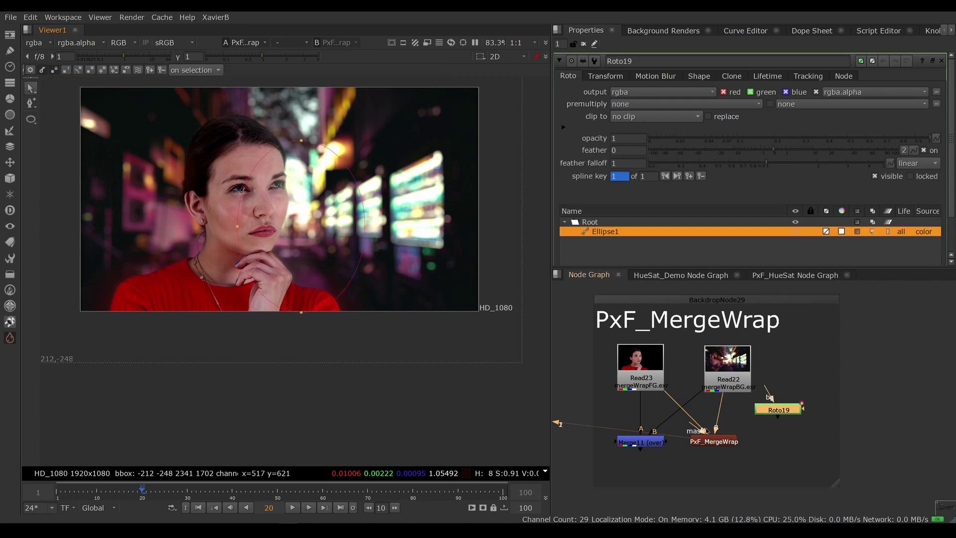
{"action": "left_click_drag", "start_coordinate": [707, 431], "coordinate": [775, 410]}
{"action": "left_click", "coordinate": [714, 441]}
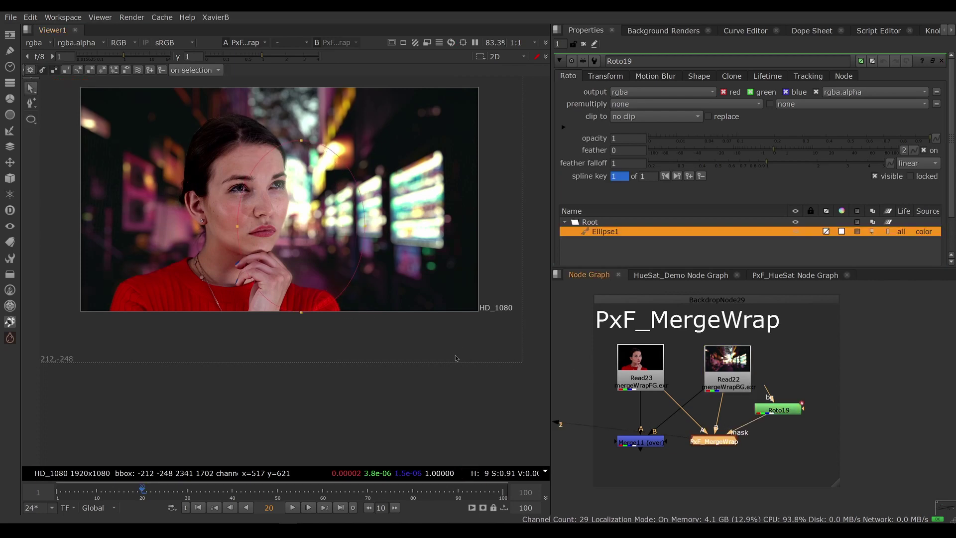
Scale the ellipse down and move it over the woman's lower face and shoulder.
{"action": "scroll", "coordinate": [297, 288], "scroll_direction": "up", "scroll_amount": 3}
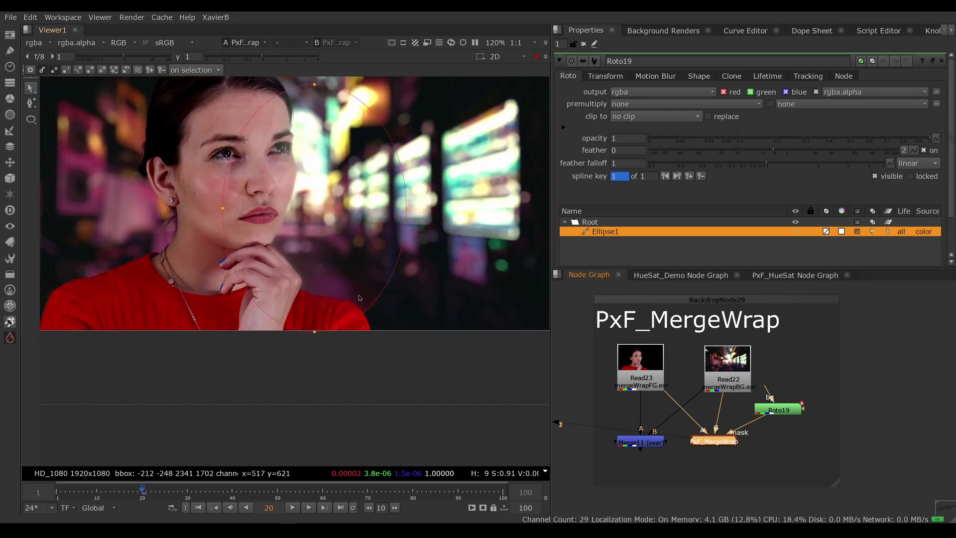
{"action": "scroll", "coordinate": [326, 283], "scroll_direction": "down", "scroll_amount": 3}
{"action": "left_click_drag", "start_coordinate": [228, 116], "coordinate": [435, 353]}
{"action": "left_click_drag", "start_coordinate": [386, 315], "coordinate": [363, 298]}
{"action": "left_click_drag", "start_coordinate": [316, 245], "coordinate": [321, 268]}
{"action": "scroll", "coordinate": [351, 306], "scroll_direction": "up", "scroll_amount": 5}
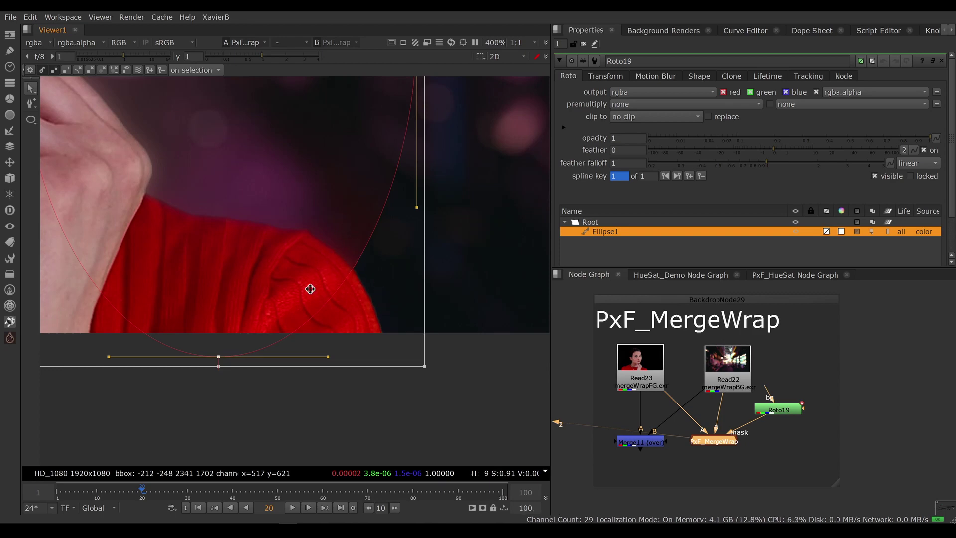
Open PxF_MergeWrap's settings and try maskMode wrap+over.
{"action": "double_click", "coordinate": [726, 442]}
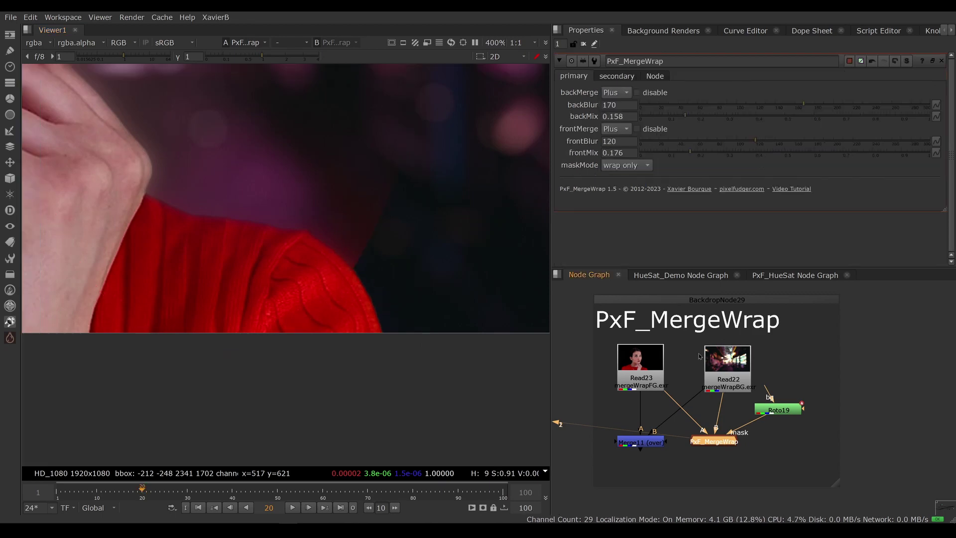
{"action": "left_click", "coordinate": [636, 166]}
{"action": "left_click", "coordinate": [636, 154]}
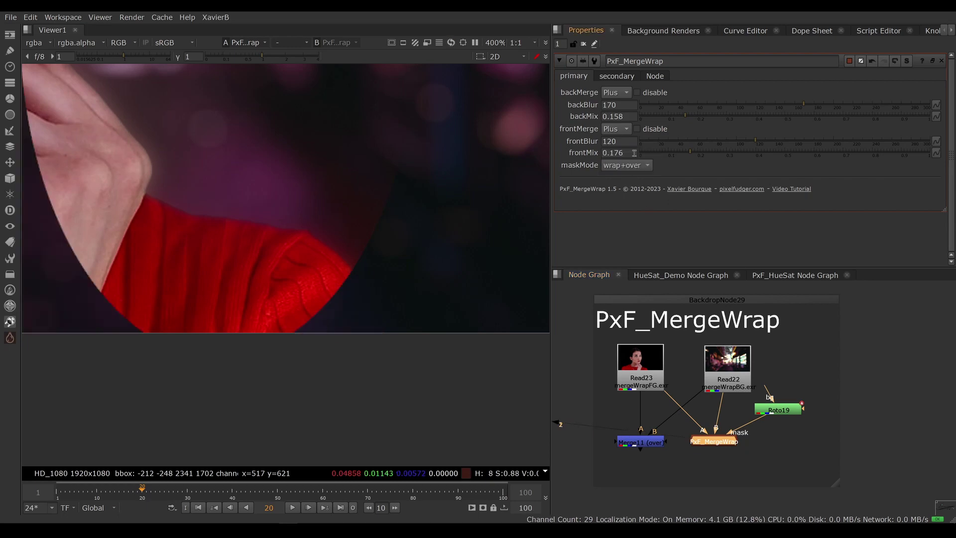
{"action": "scroll", "coordinate": [352, 300], "scroll_direction": "down", "scroll_amount": 5}
{"action": "scroll", "coordinate": [352, 301], "scroll_direction": "down", "scroll_amount": 1}
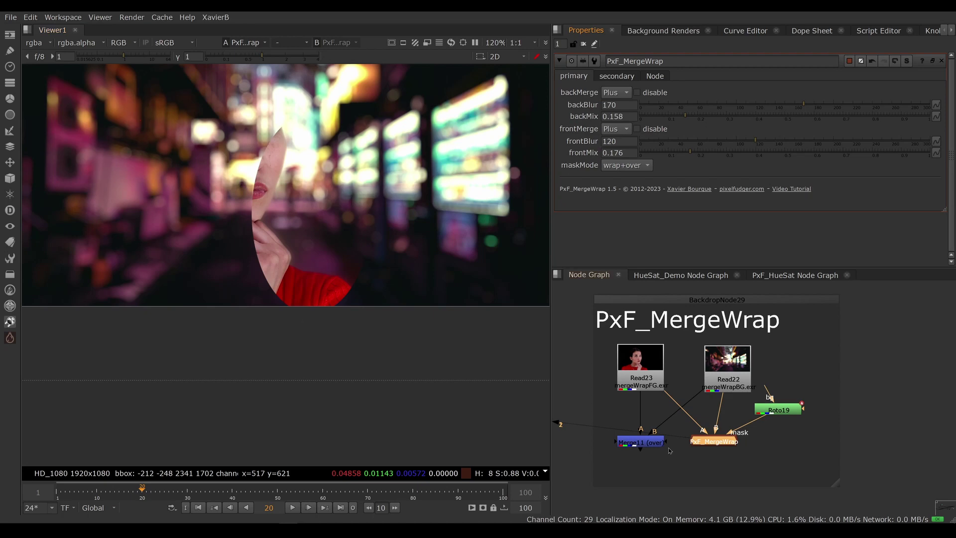
{"action": "left_click_drag", "start_coordinate": [666, 442], "coordinate": [680, 470]}
Set maskMode back to wrap only and pan to show the woman's whole head.
{"action": "left_click", "coordinate": [639, 166]}
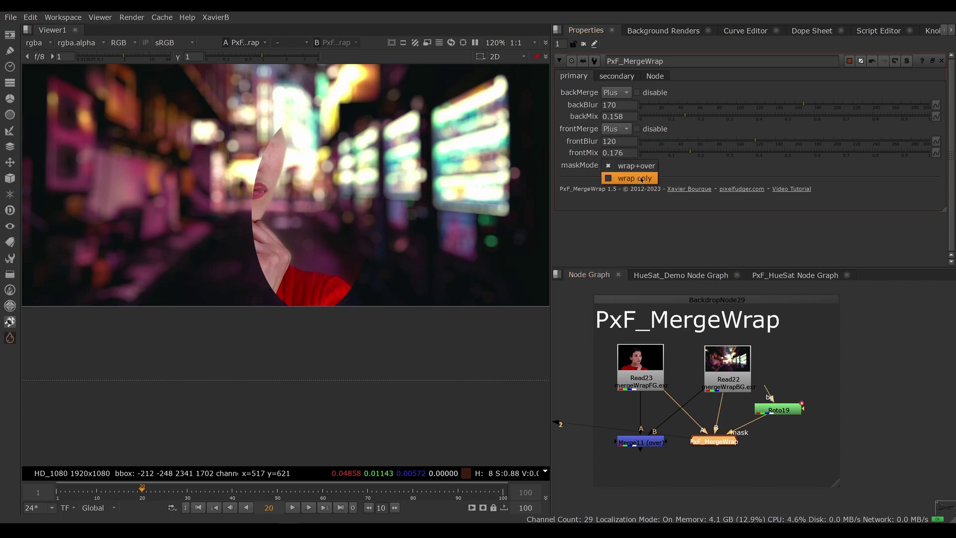
{"action": "left_click", "coordinate": [641, 179]}
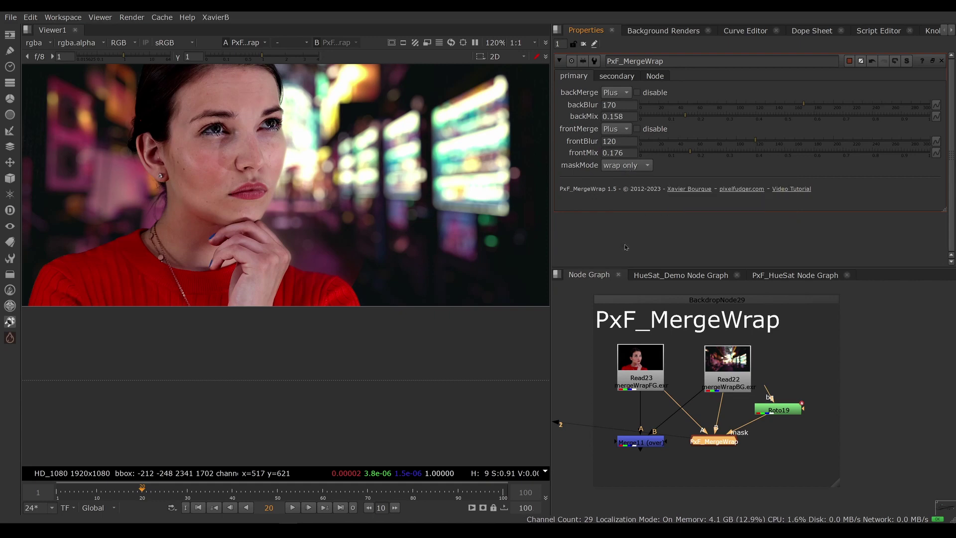
{"action": "middle_click_drag", "start_coordinate": [420, 279], "coordinate": [397, 382]}
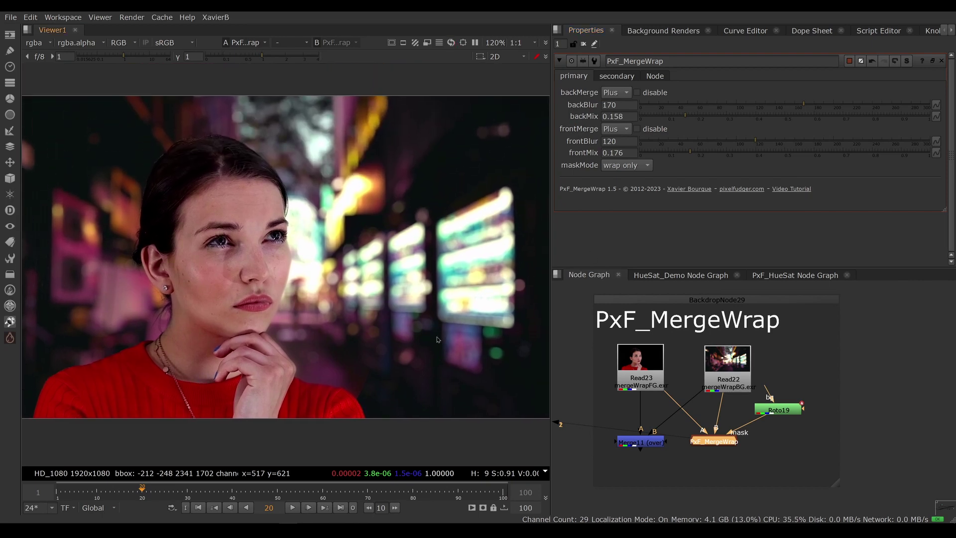